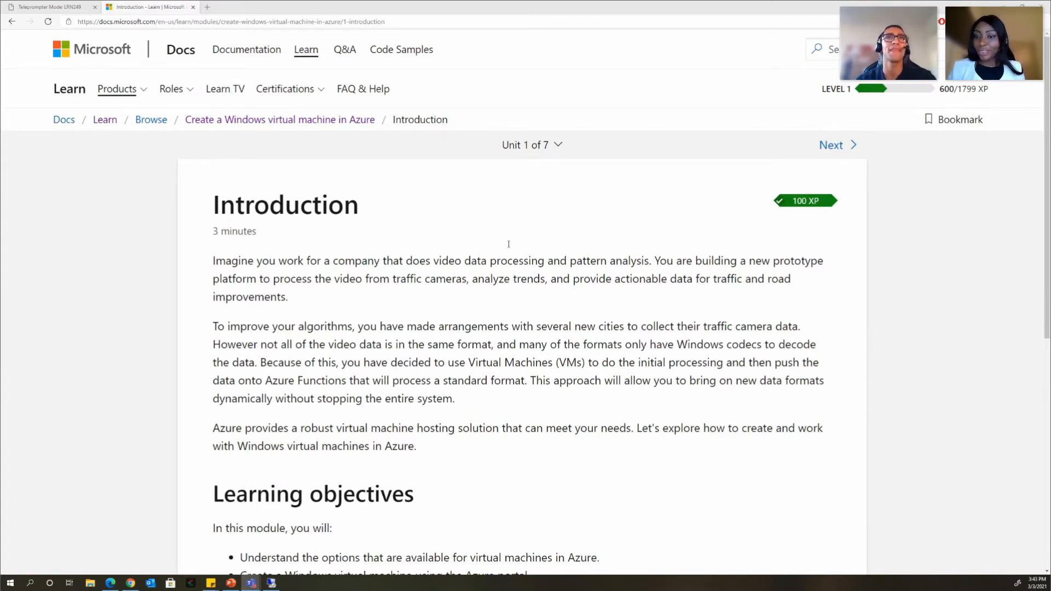
- Go to the Exercise - Create a Windows virtual machine unit and activate its sandbox
click(534, 155)
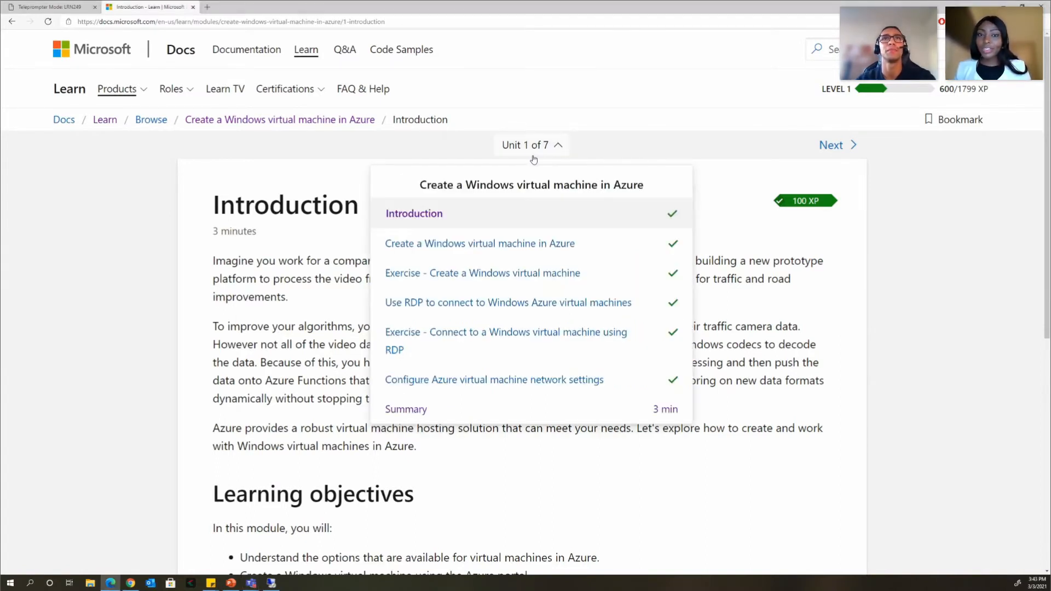
click(462, 276)
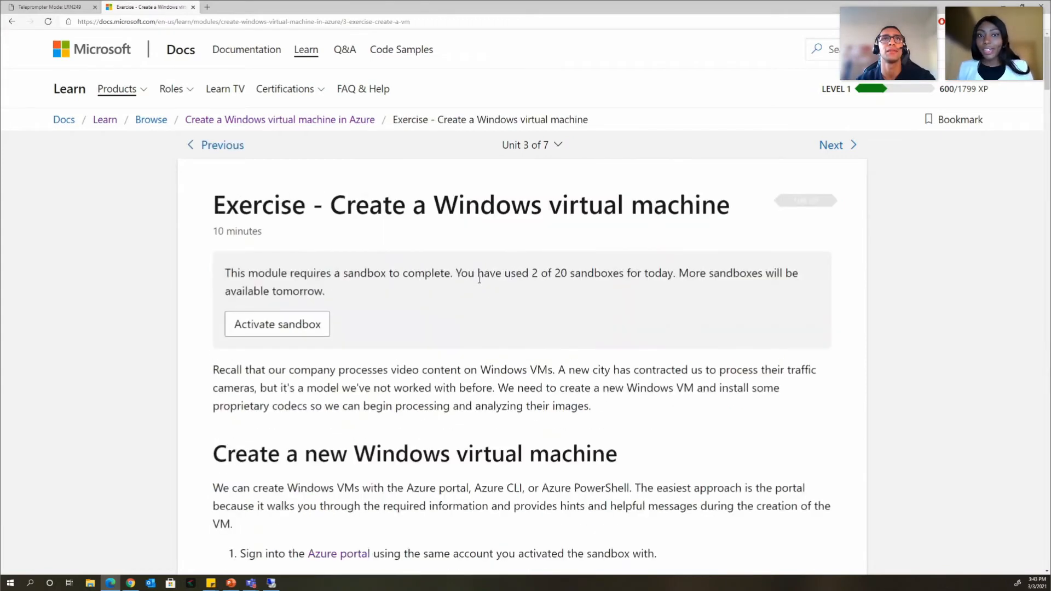
right_click(647, 352)
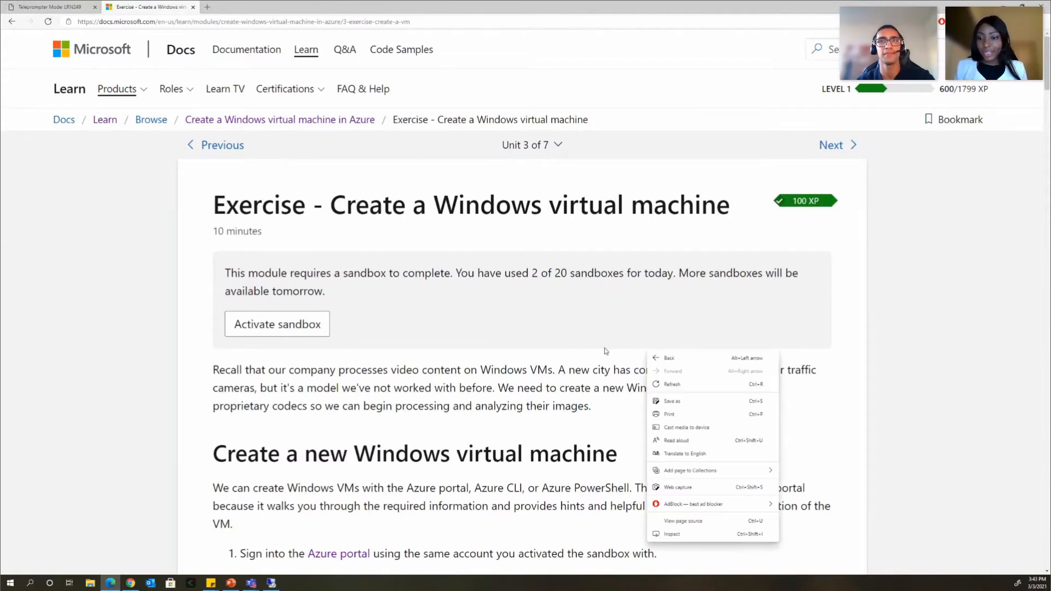
click(624, 364)
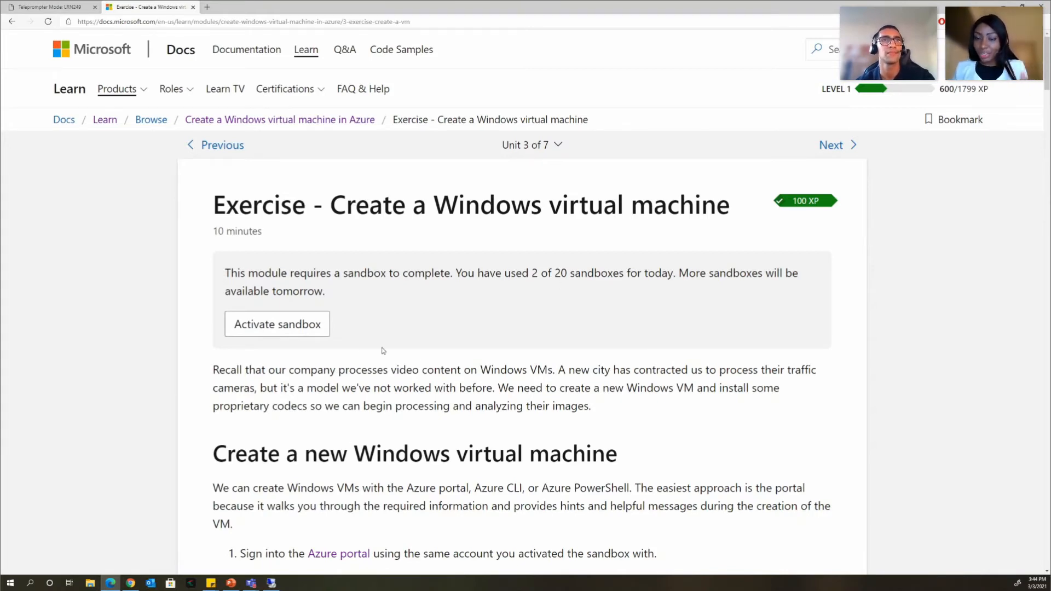
click(311, 329)
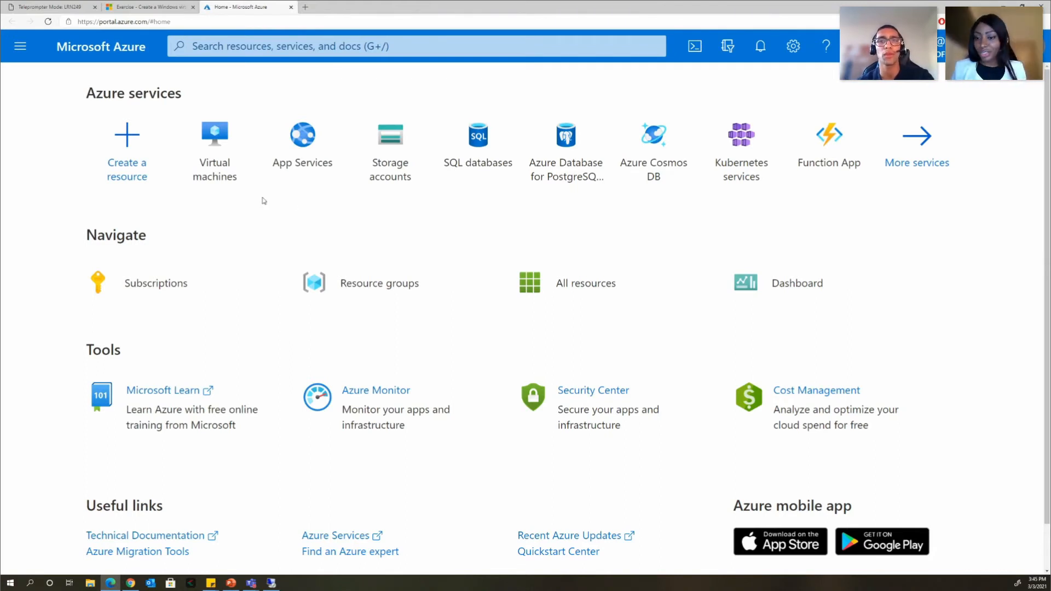
- From Create a resource, open the full Azure Marketplace catalogue
click(121, 161)
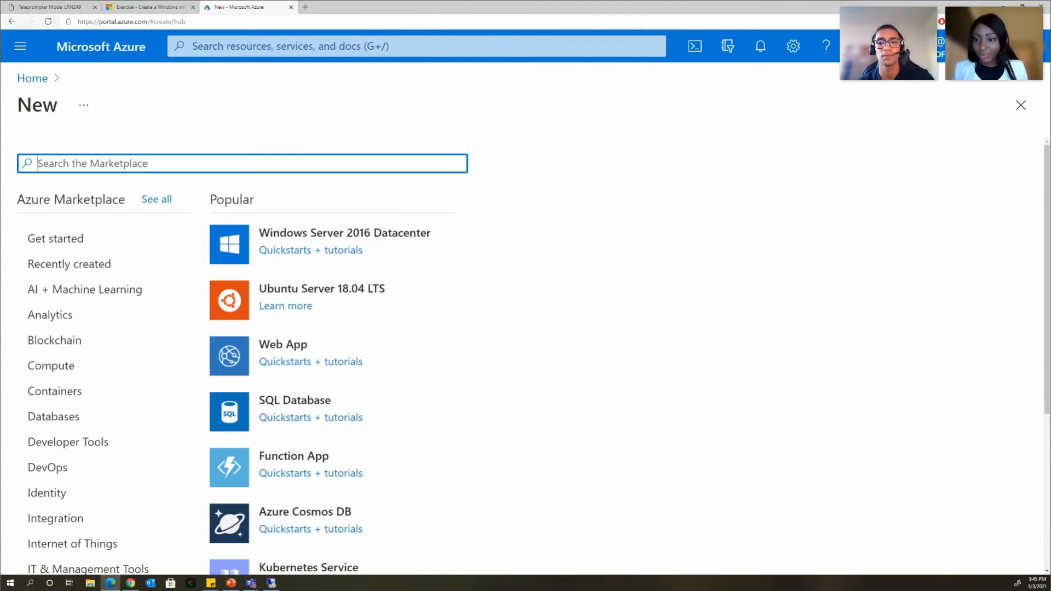
key(alt+Tab)
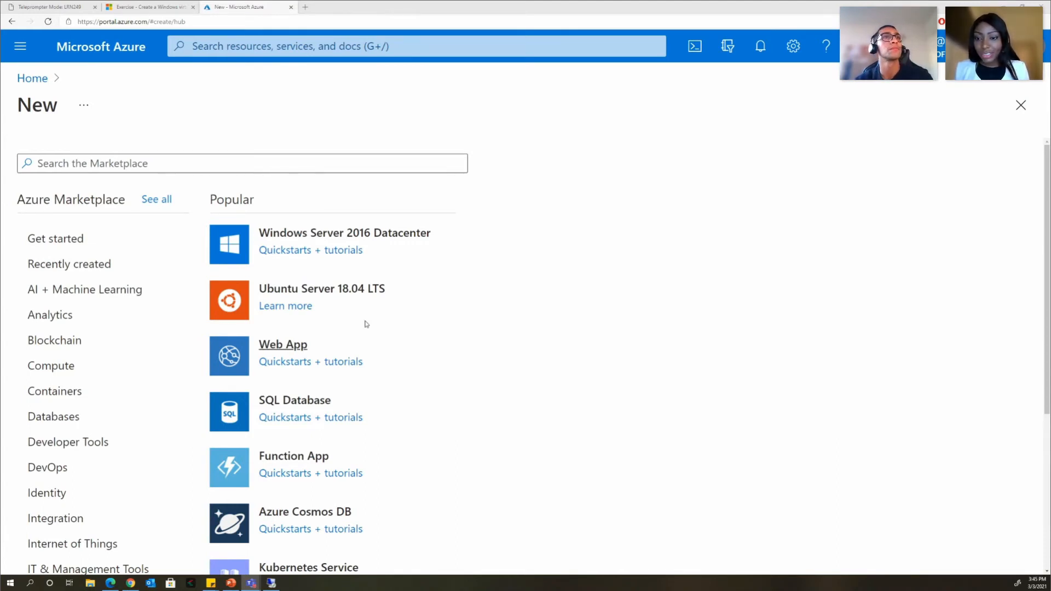
click(156, 199)
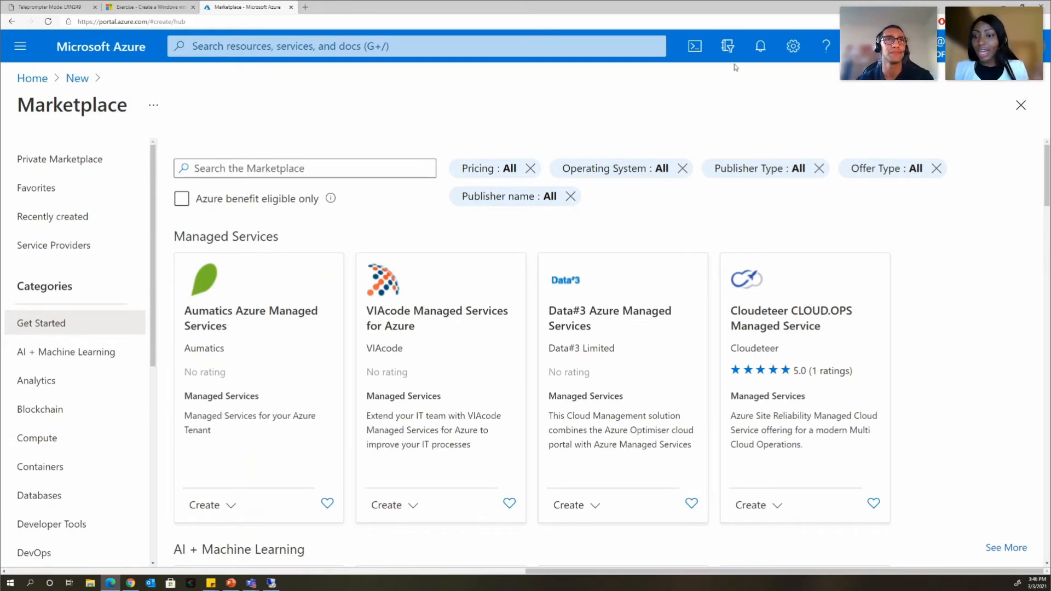
- Search the Marketplace for 'windows server' and create a VM from Windows Server 2019 Datacenter
click(322, 169)
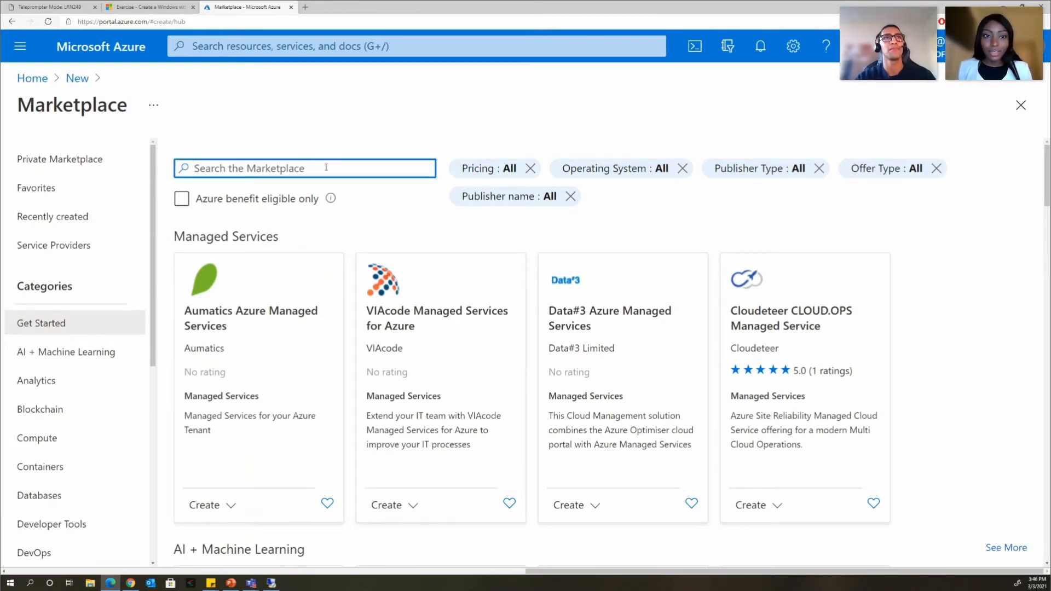
text(windo)
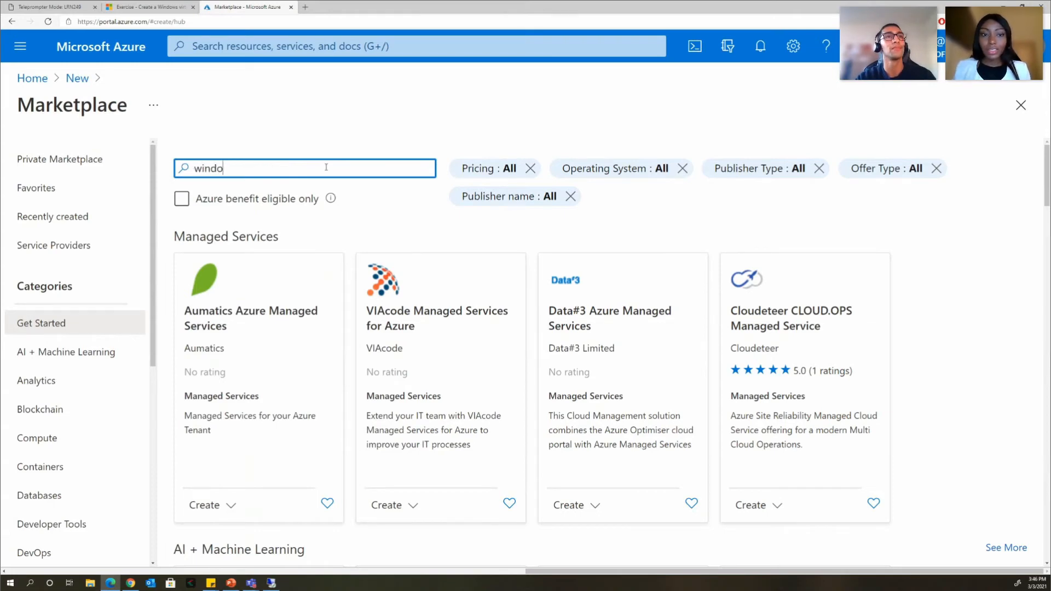
text(ws server)
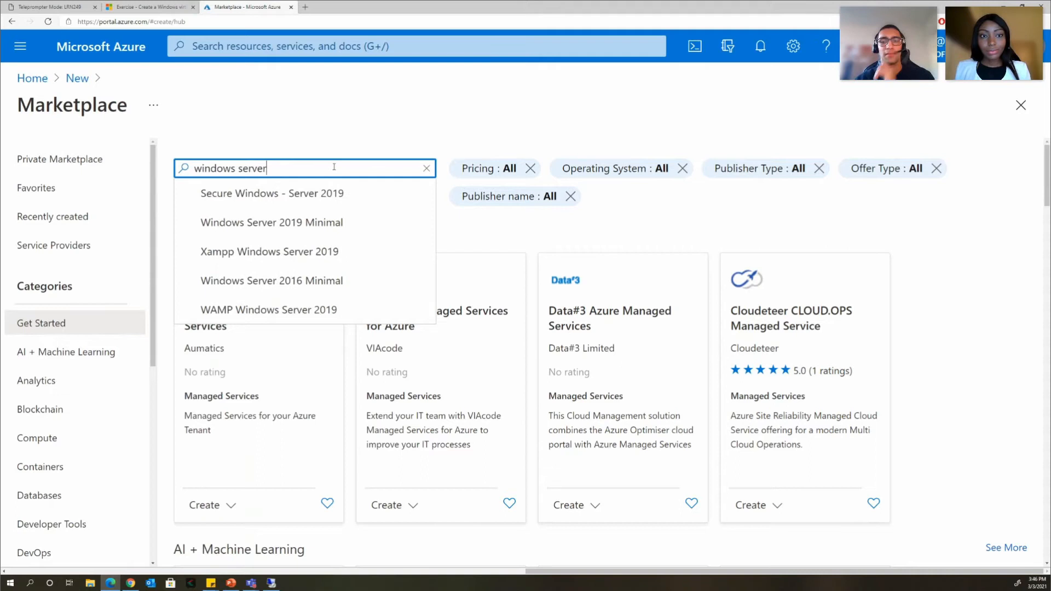
key(Return)
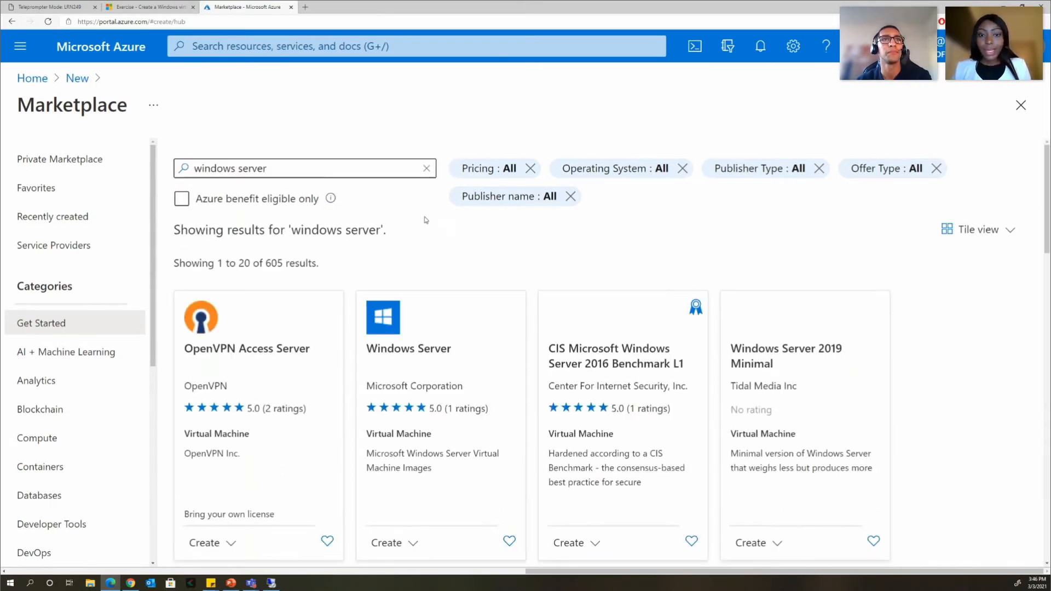
scroll(438, 228, down, 2)
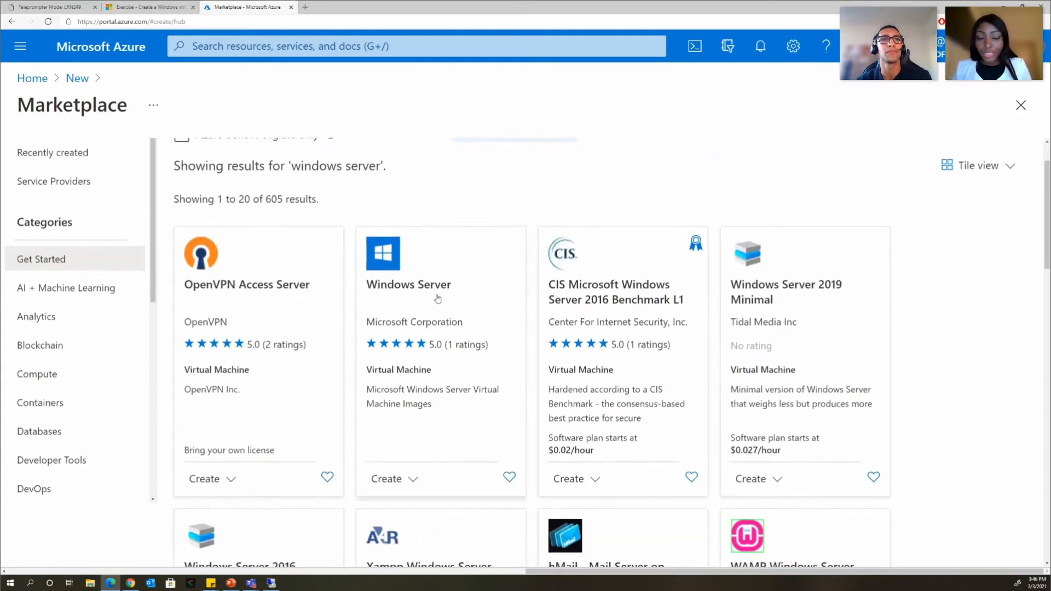
click(414, 480)
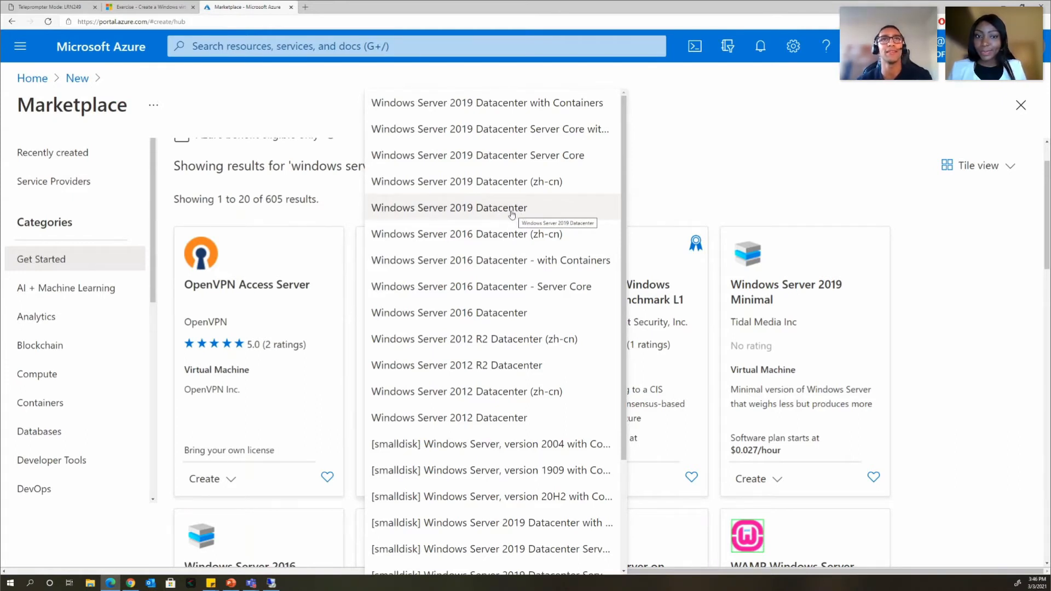
click(511, 213)
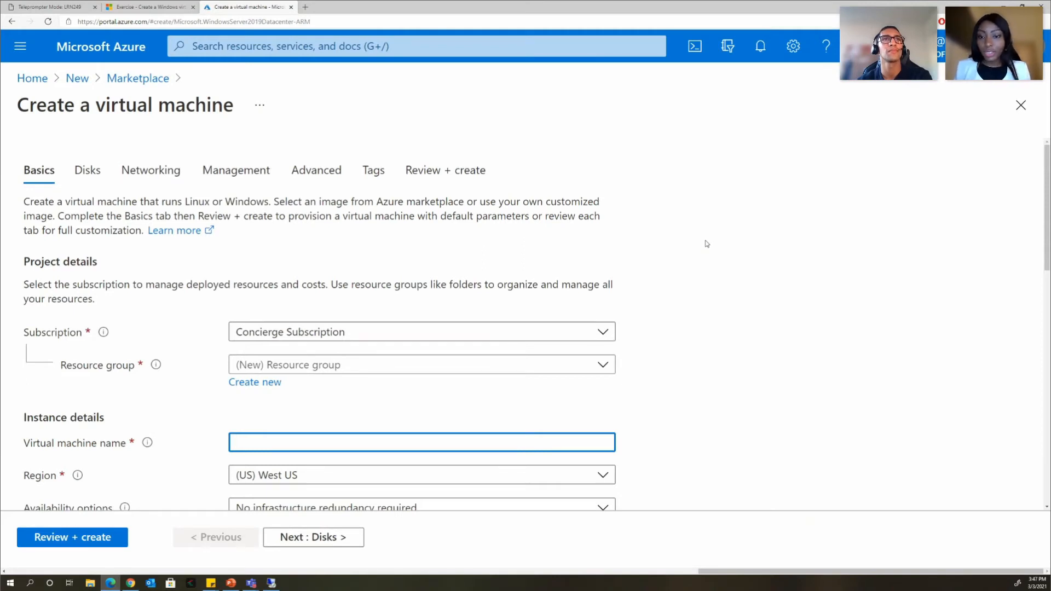
- Use the sandbox's existing learn resource group and name the VM test-vp-vm2
click(603, 366)
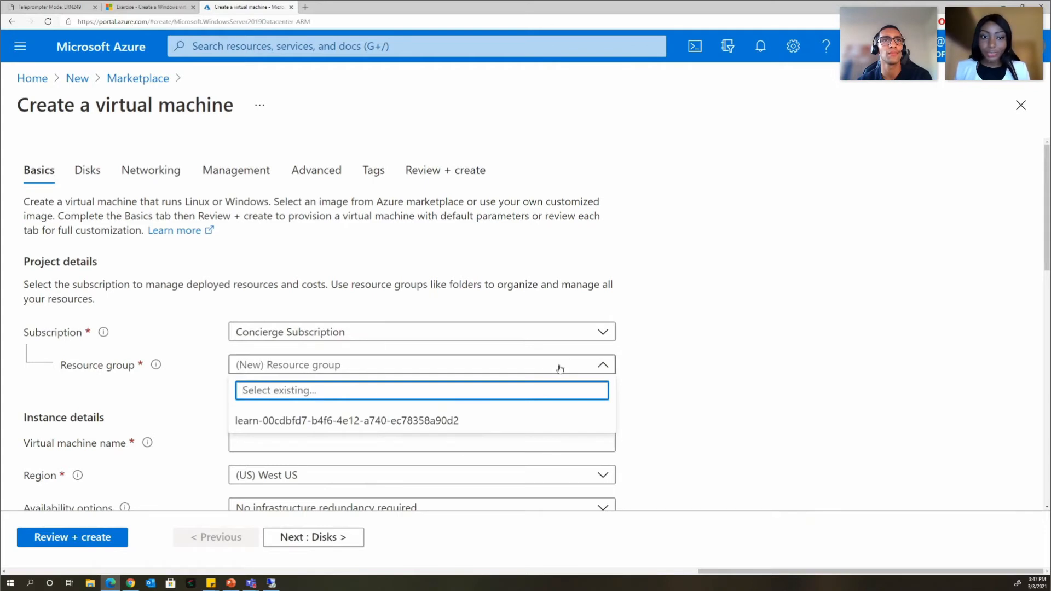
click(300, 426)
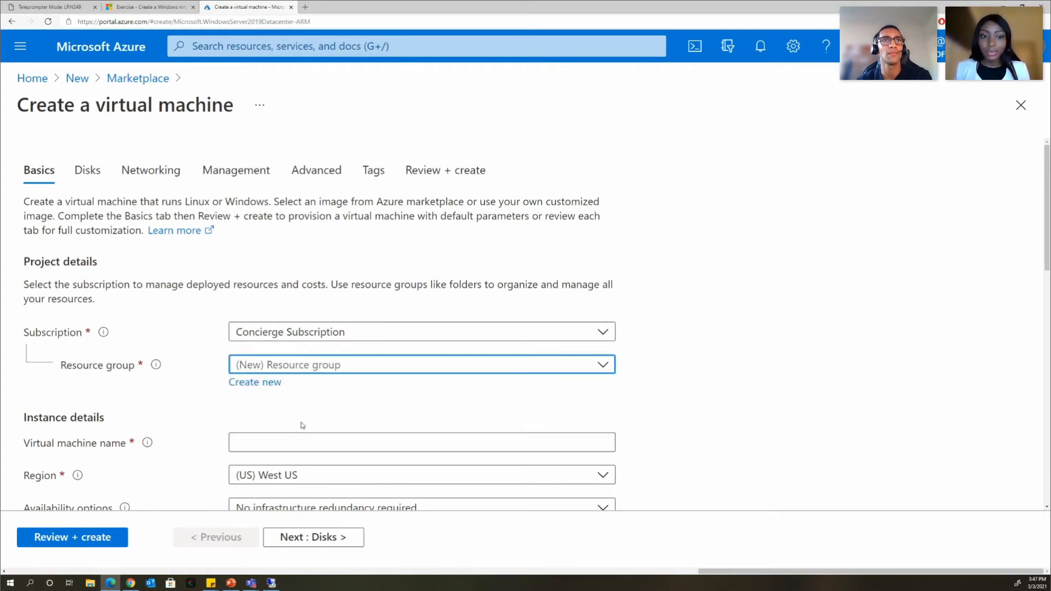
scroll(731, 334, down, 2)
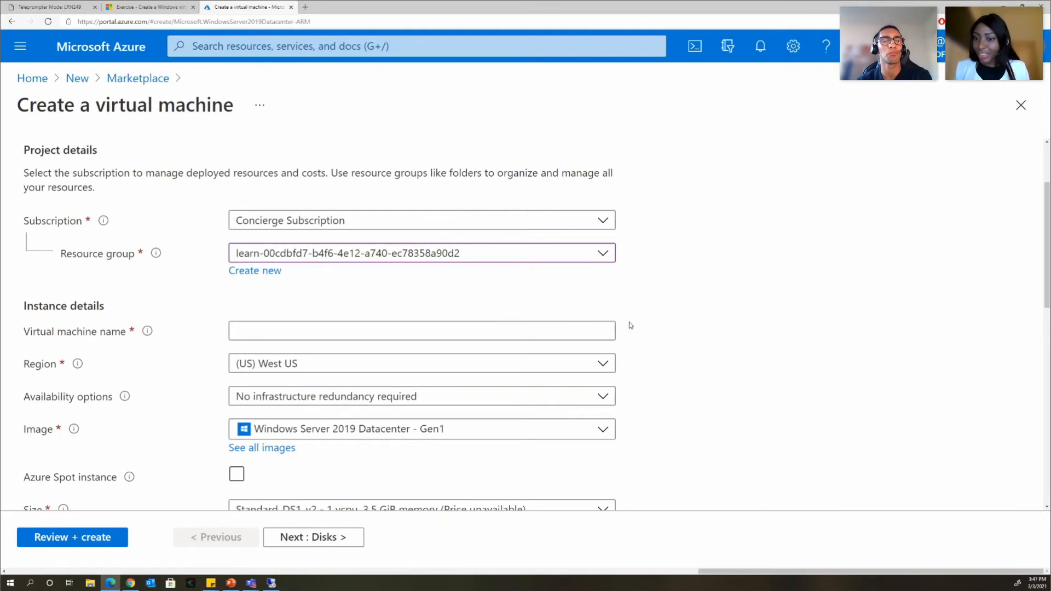
click(480, 327)
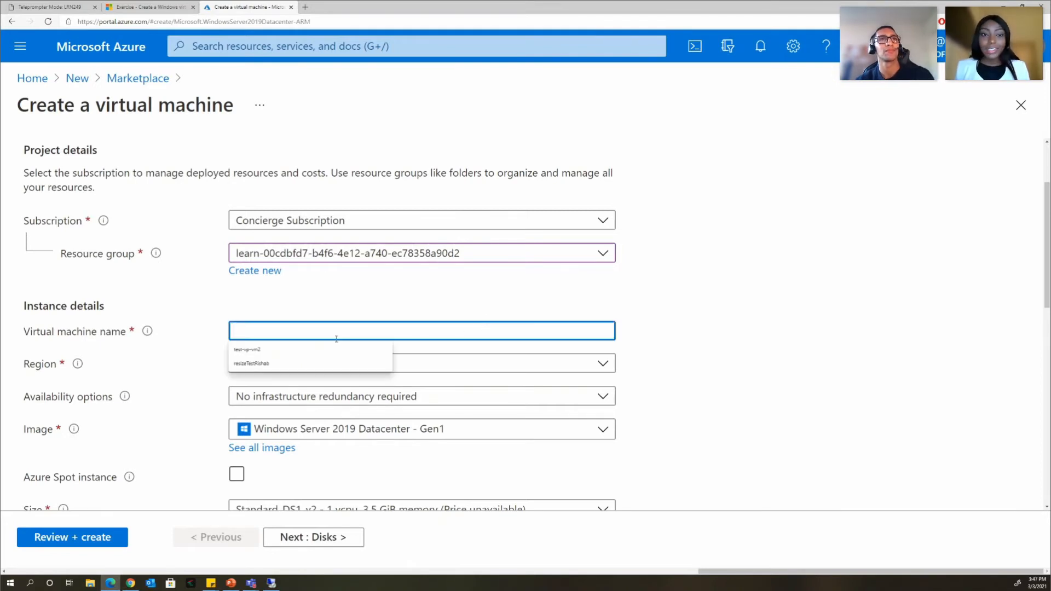
click(301, 350)
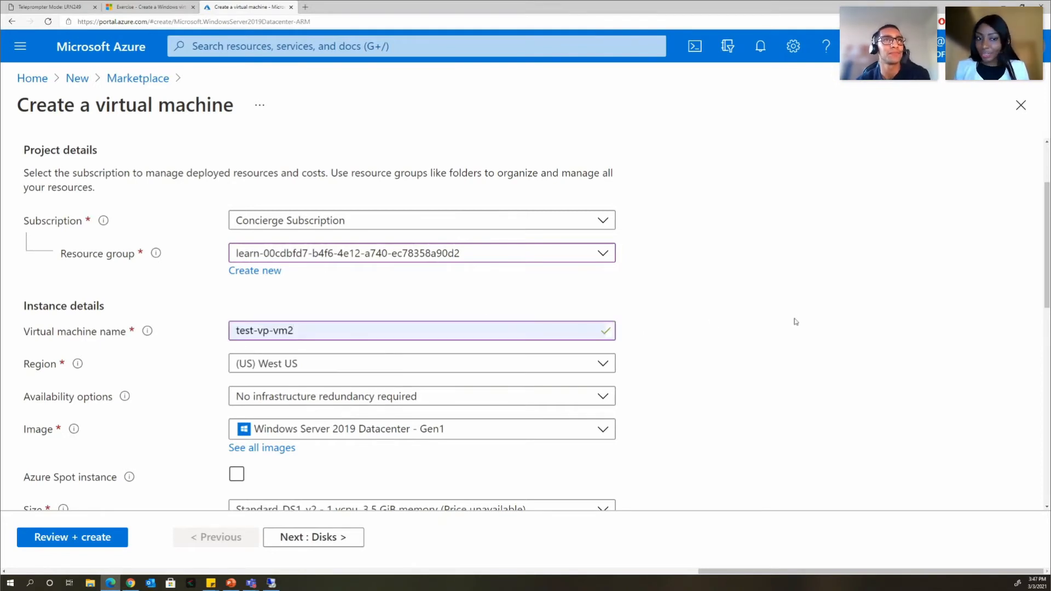
scroll(786, 292, down, 1)
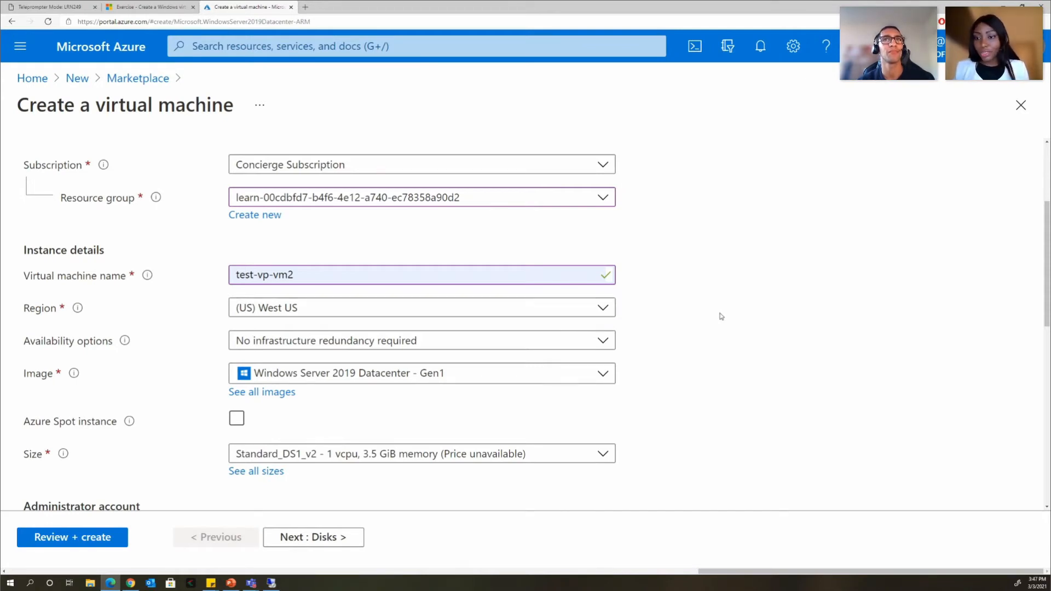
- Set the VM region to (US) South Central US
click(603, 309)
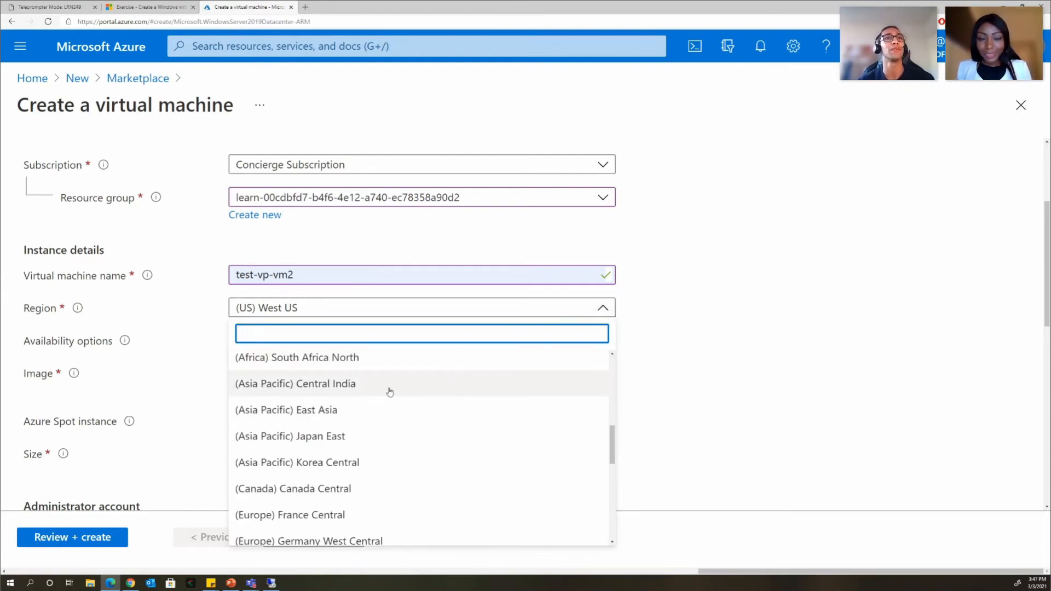
scroll(389, 392, down, 1)
scroll(383, 383, up, 1)
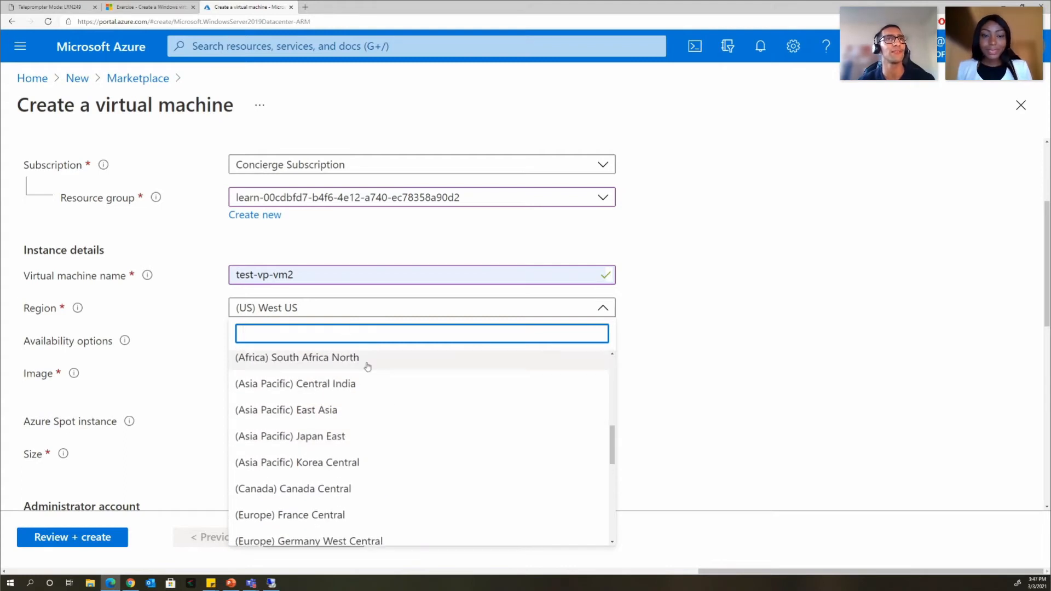
scroll(387, 383, down, 1)
scroll(408, 424, down, 2)
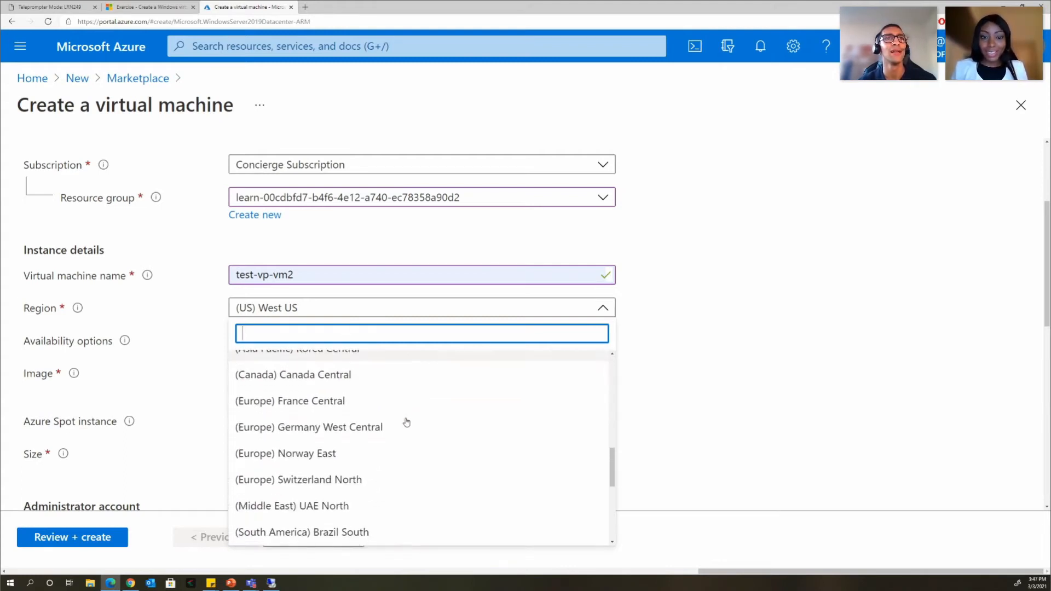
scroll(406, 416, up, 5)
scroll(392, 378, up, 3)
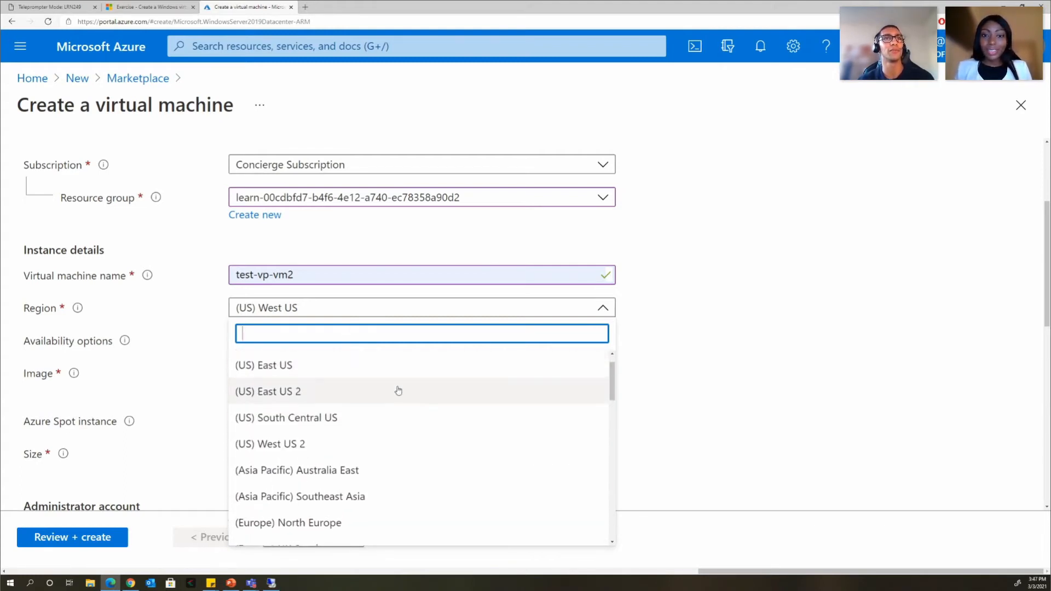
scroll(377, 463, up, 1)
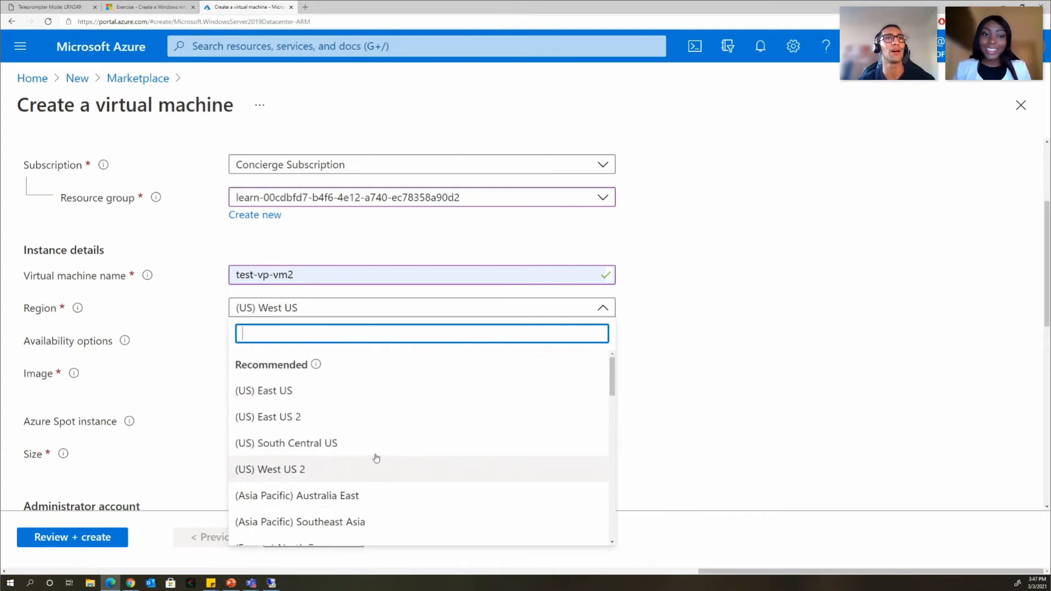
click(332, 444)
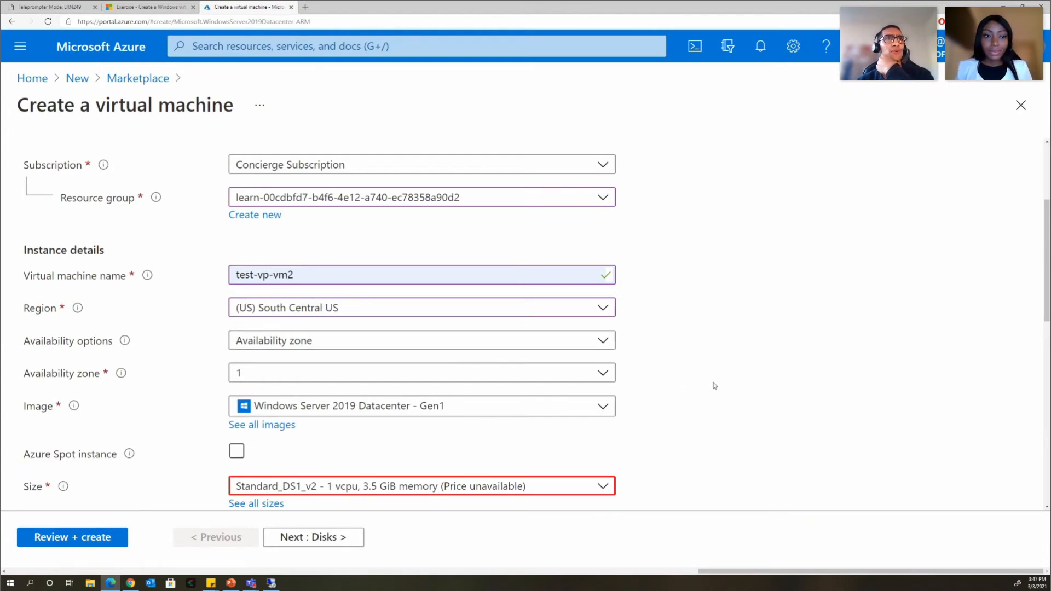
scroll(715, 383, up, 1)
scroll(714, 383, down, 2)
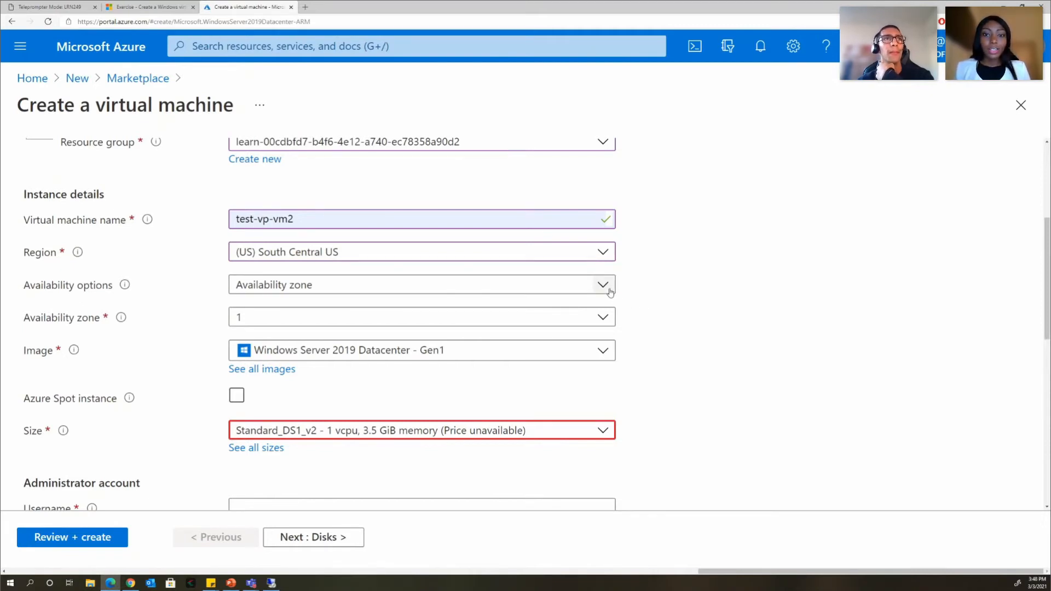
- Choose No infrastructure redundancy required and bring up all available VM sizes
click(603, 286)
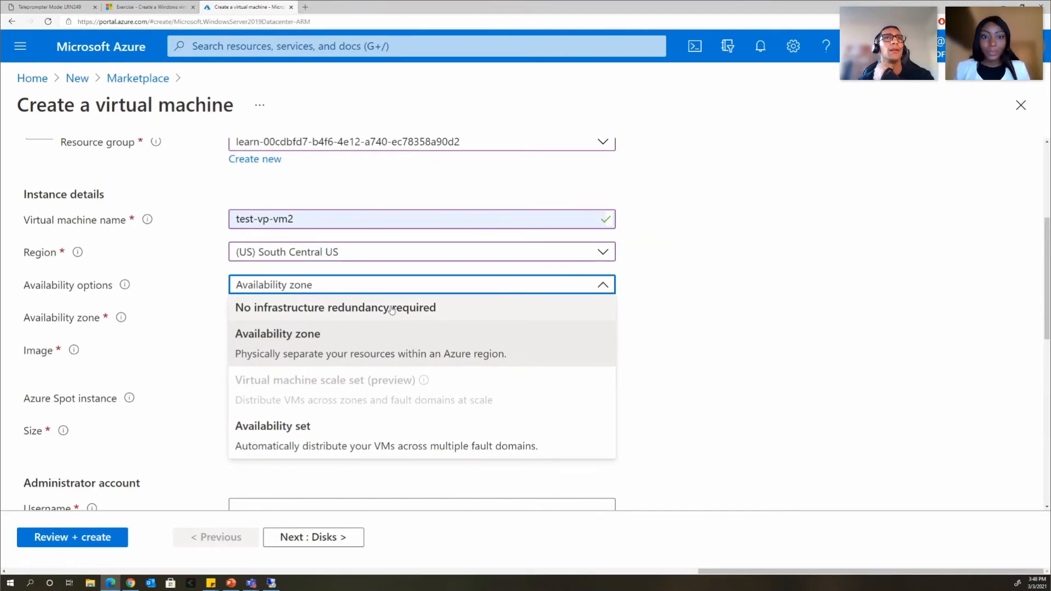
click(393, 310)
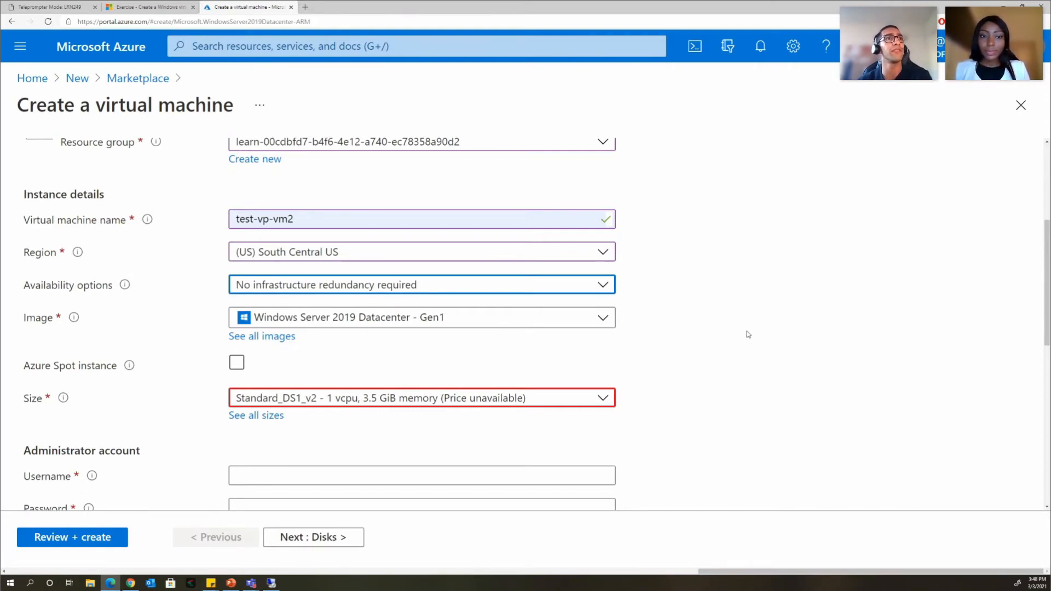
scroll(766, 344, down, 1)
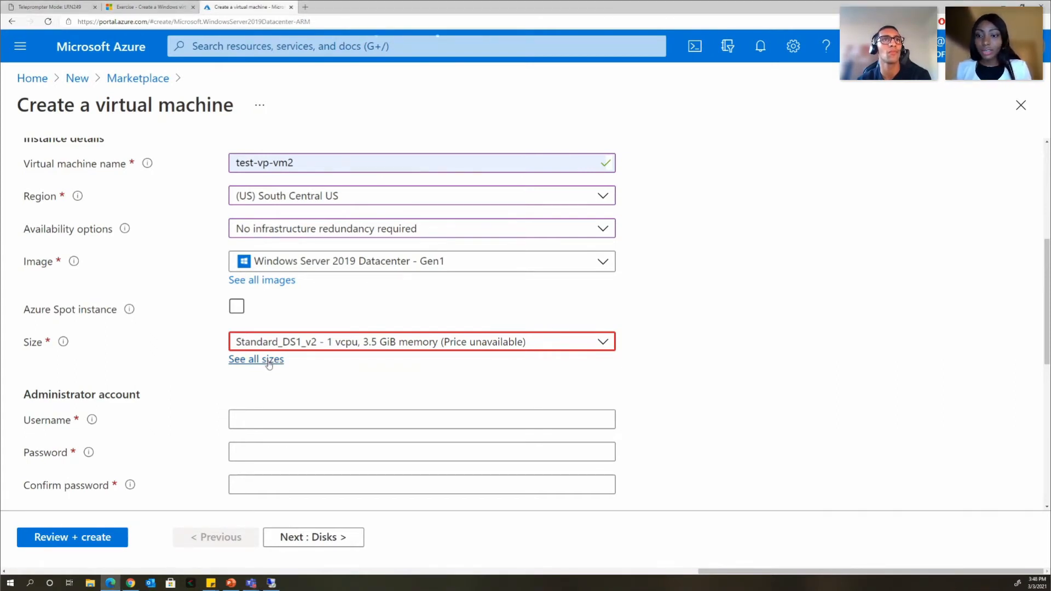
click(269, 362)
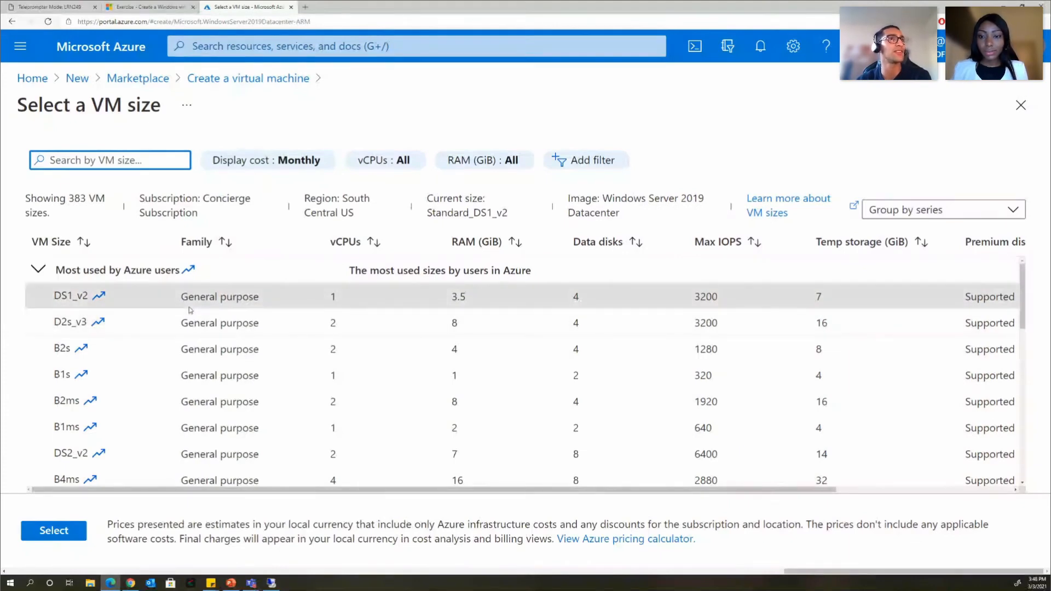
- Make Standard_DS1_v2 (1 vcpu, 3.5 GiB) the VM size, after briefly trying Standard_D4s_v3
click(68, 297)
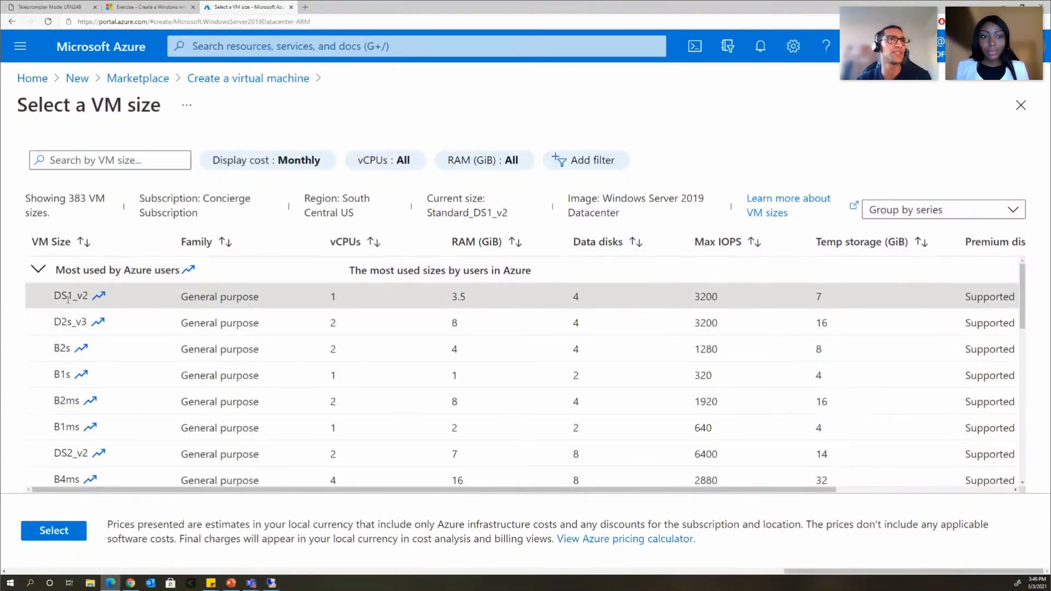
click(53, 531)
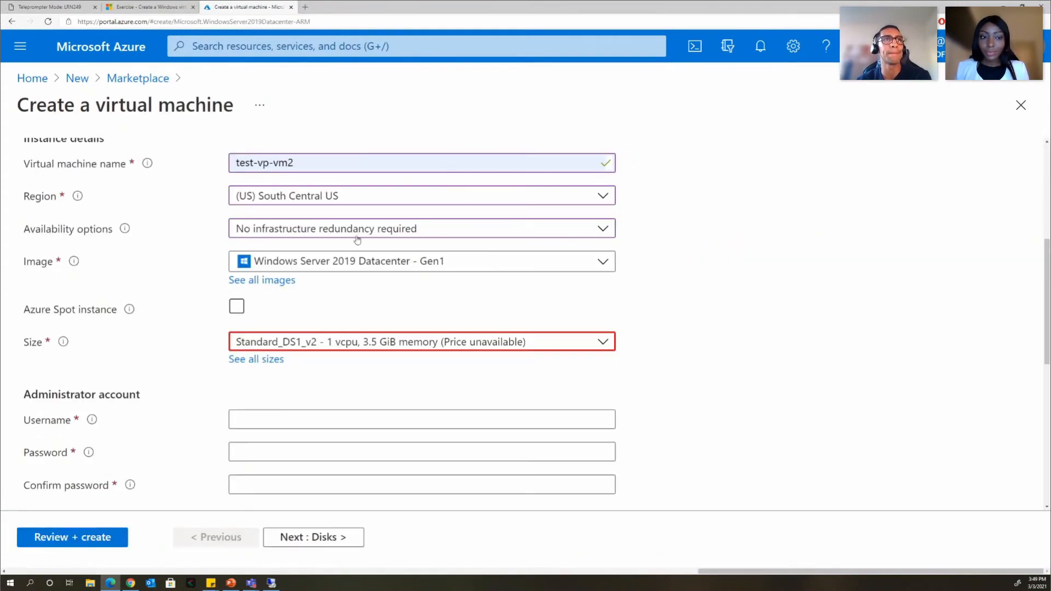
click(252, 360)
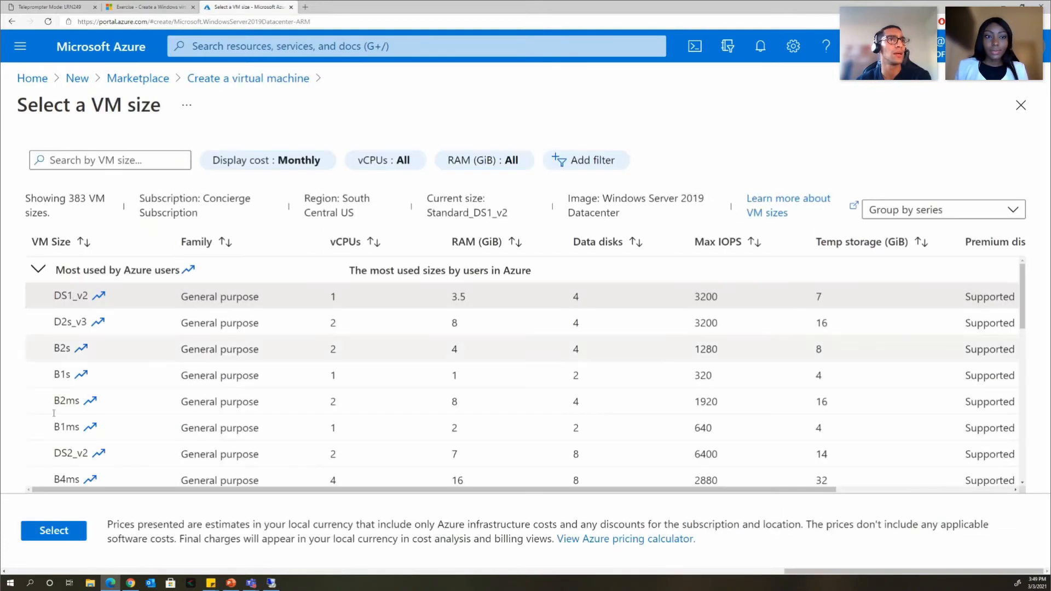
click(52, 532)
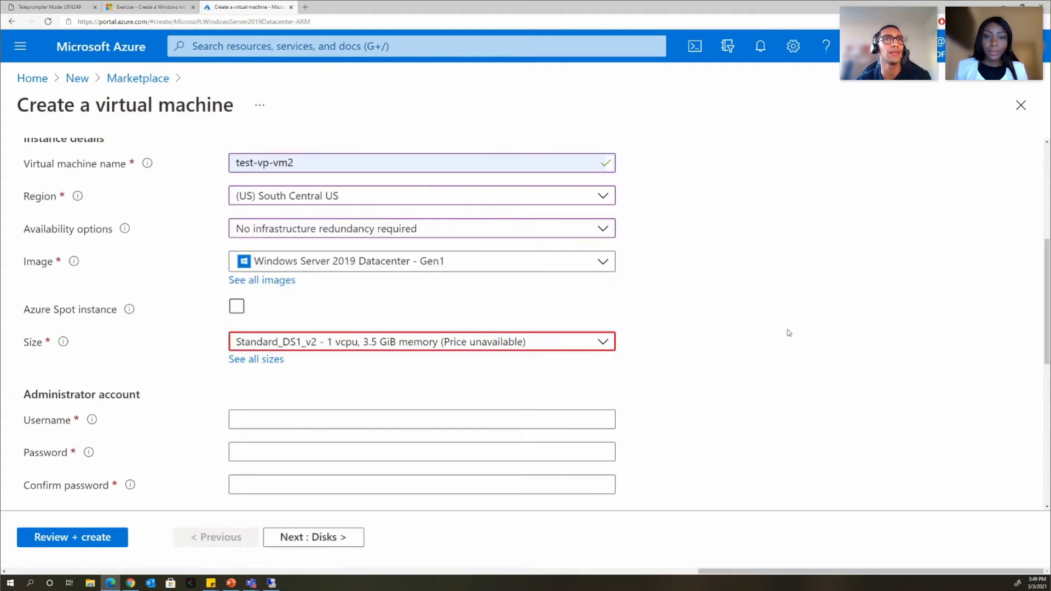
click(550, 345)
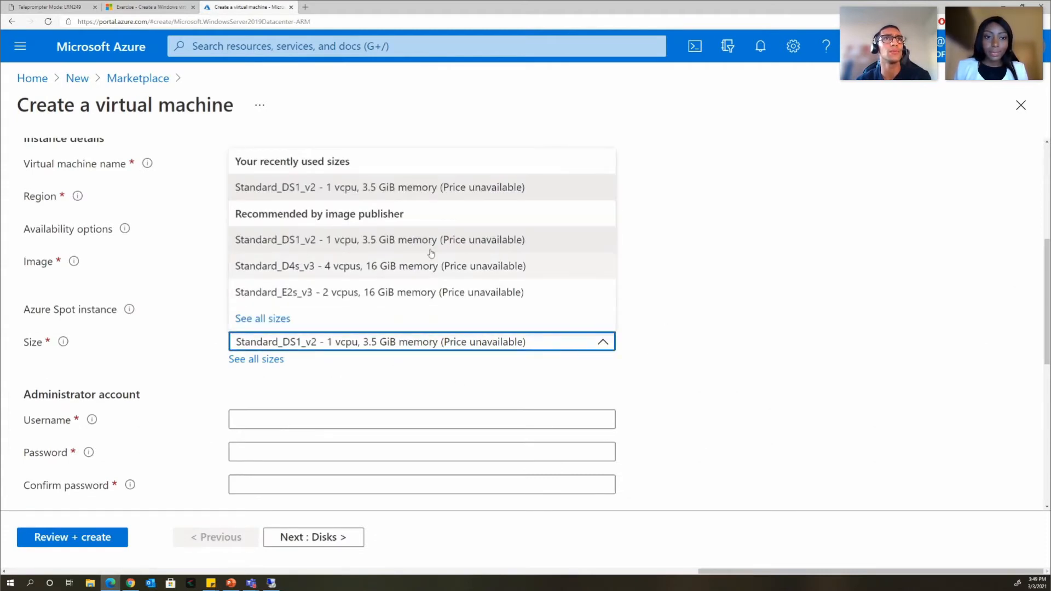
click(402, 240)
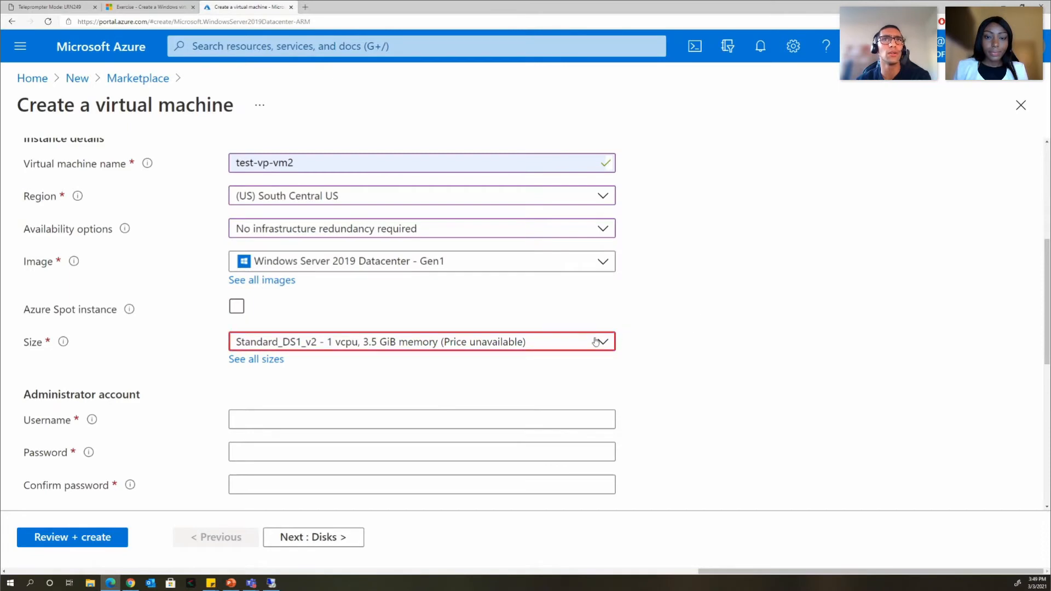
click(489, 343)
click(347, 267)
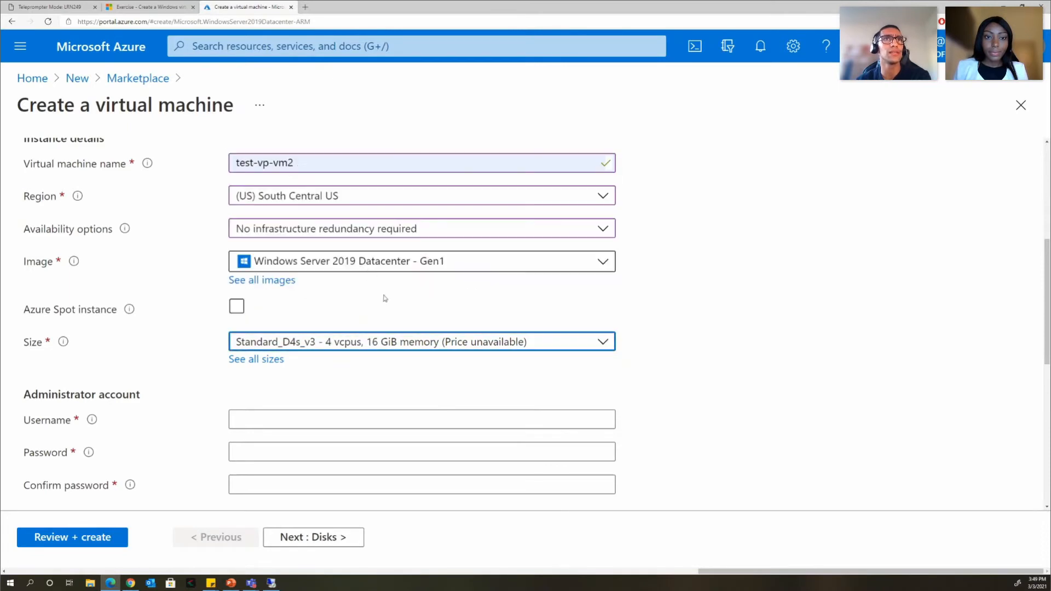
click(408, 345)
click(351, 240)
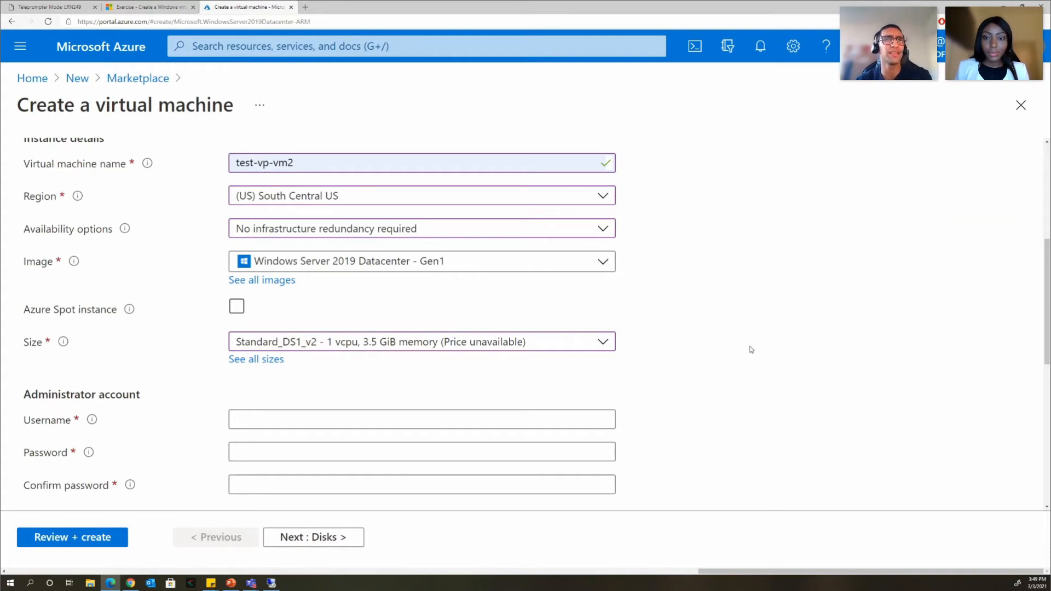
- Enter the administrator username in the Administrator account section
scroll(751, 349, down, 1)
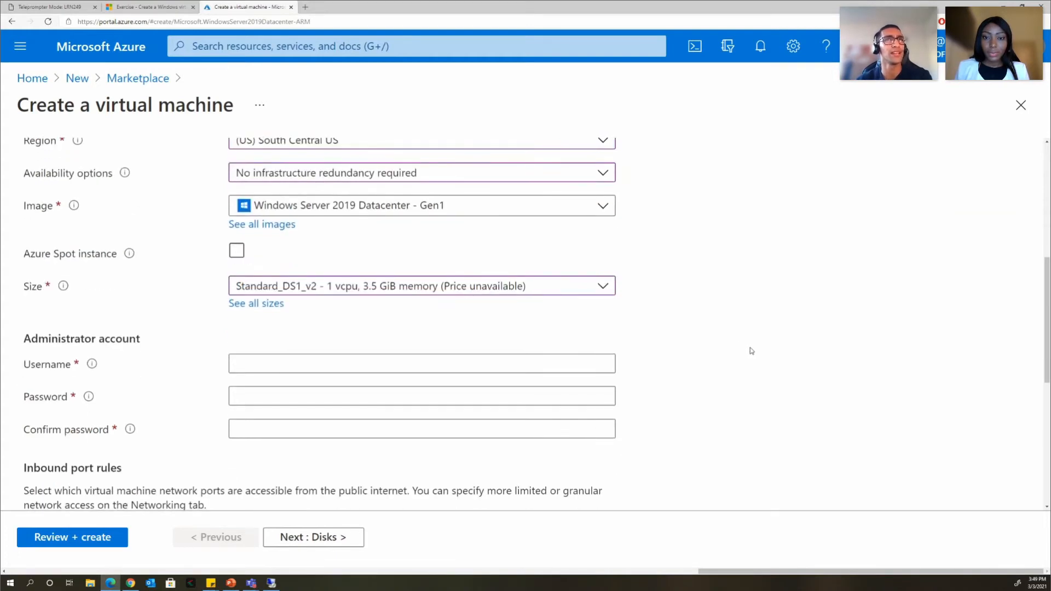
scroll(751, 350, down, 2)
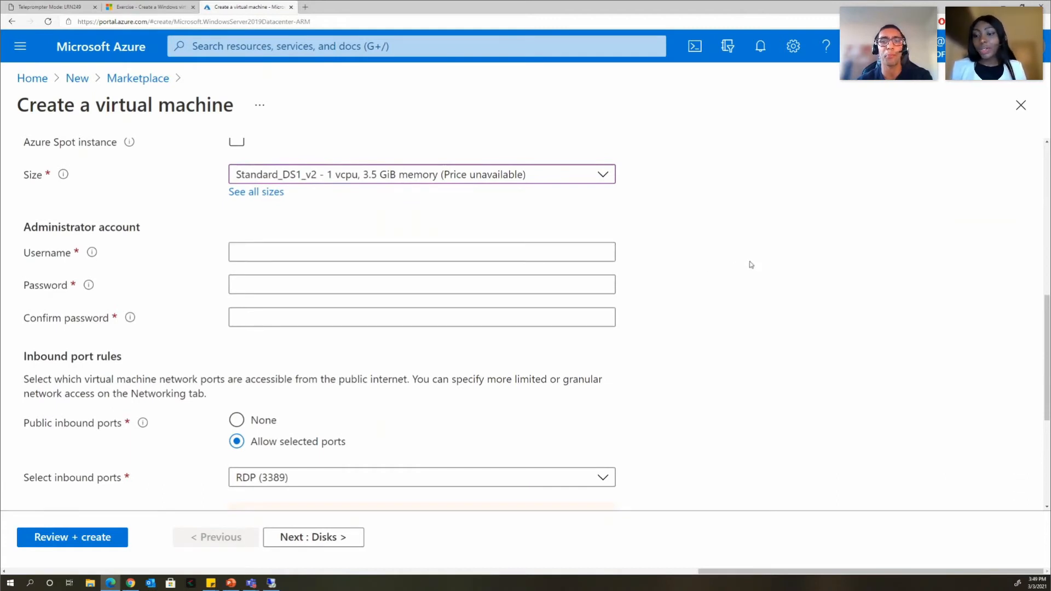
click(407, 250)
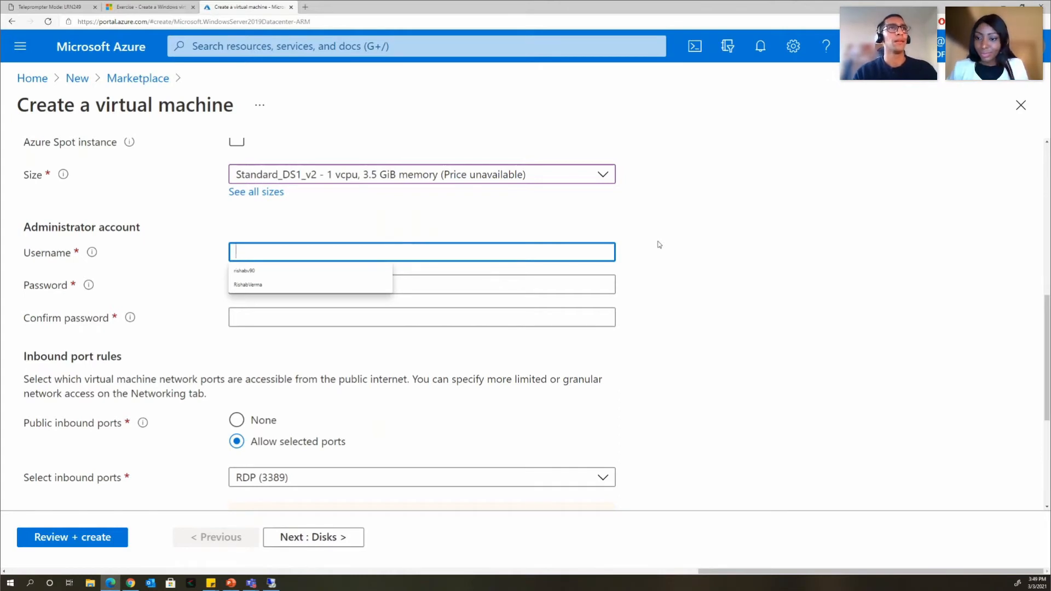
text(R)
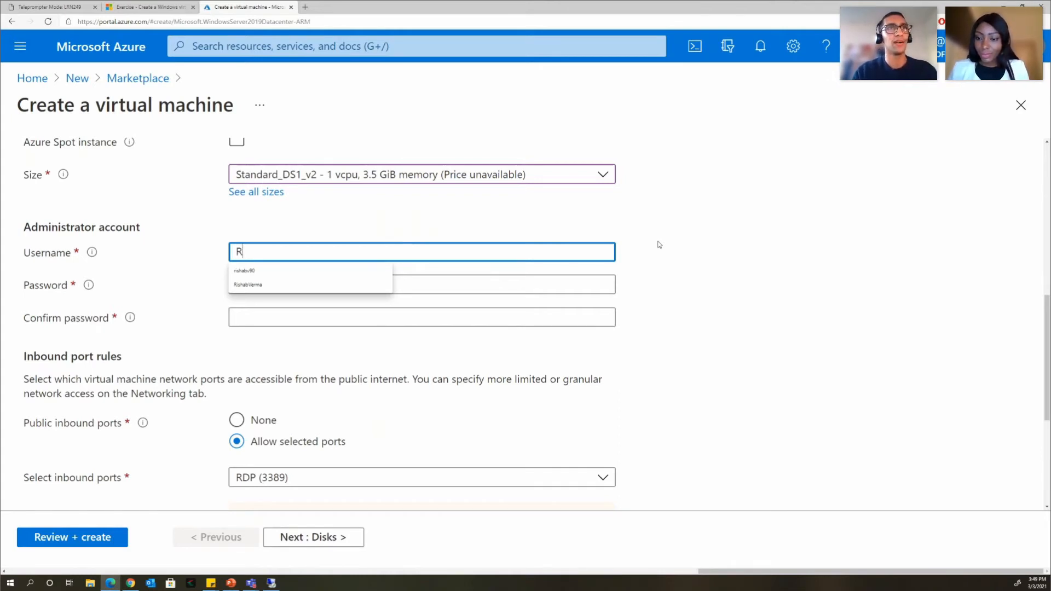
key(BackSpace)
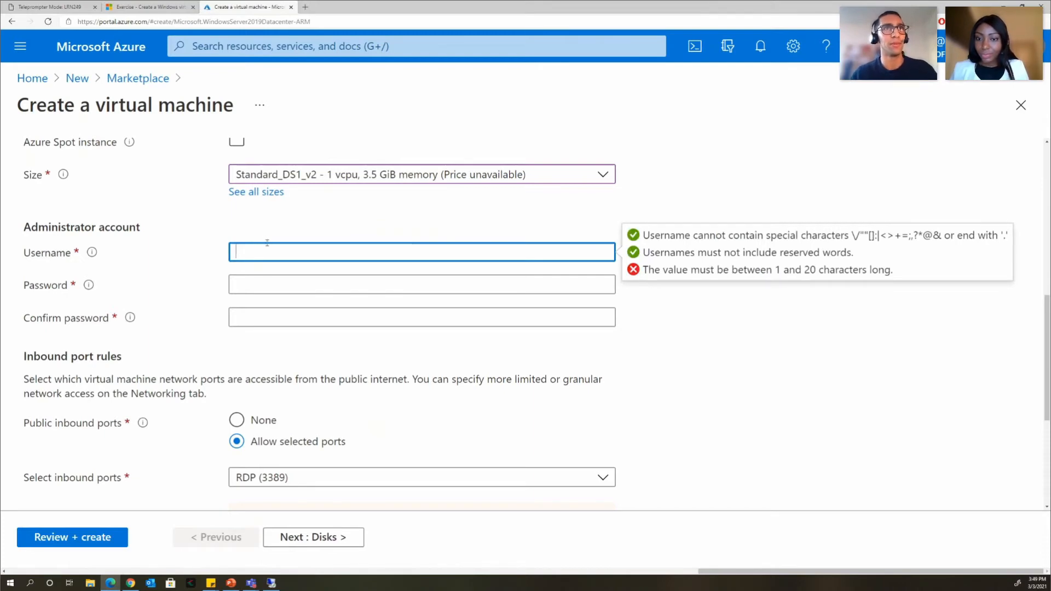
click(267, 244)
text(RishabVerma)
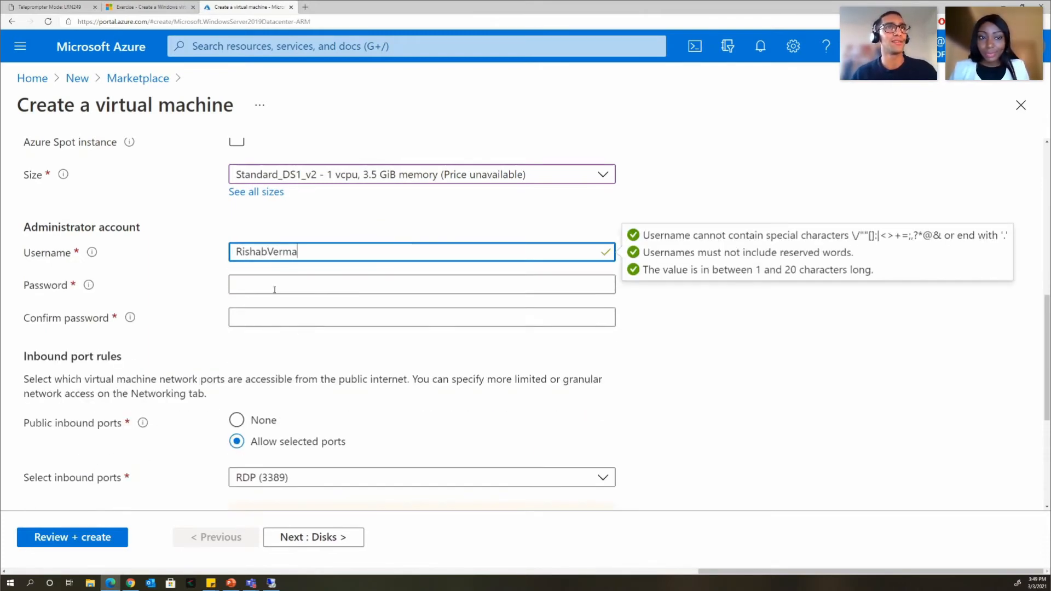
- Enter a 12+ character administrator password and its matching confirmation
click(284, 287)
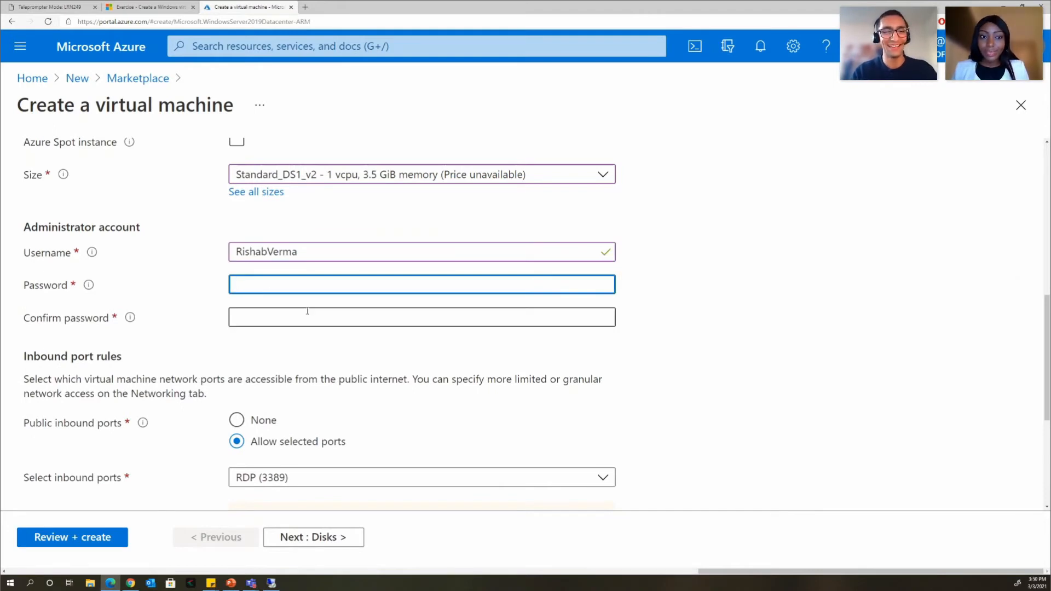
text(P••••••)
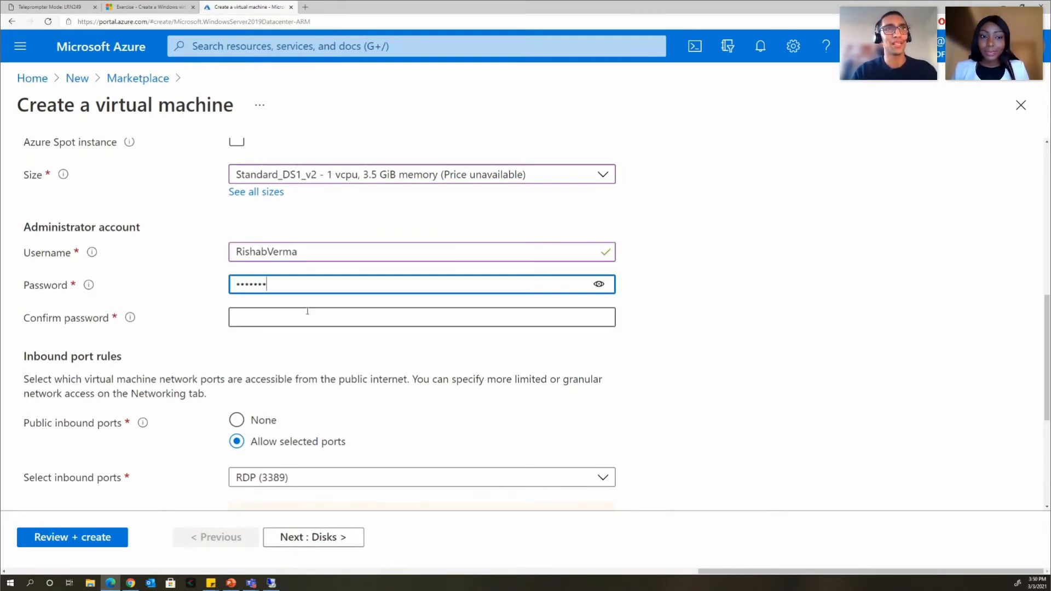
text(••••)
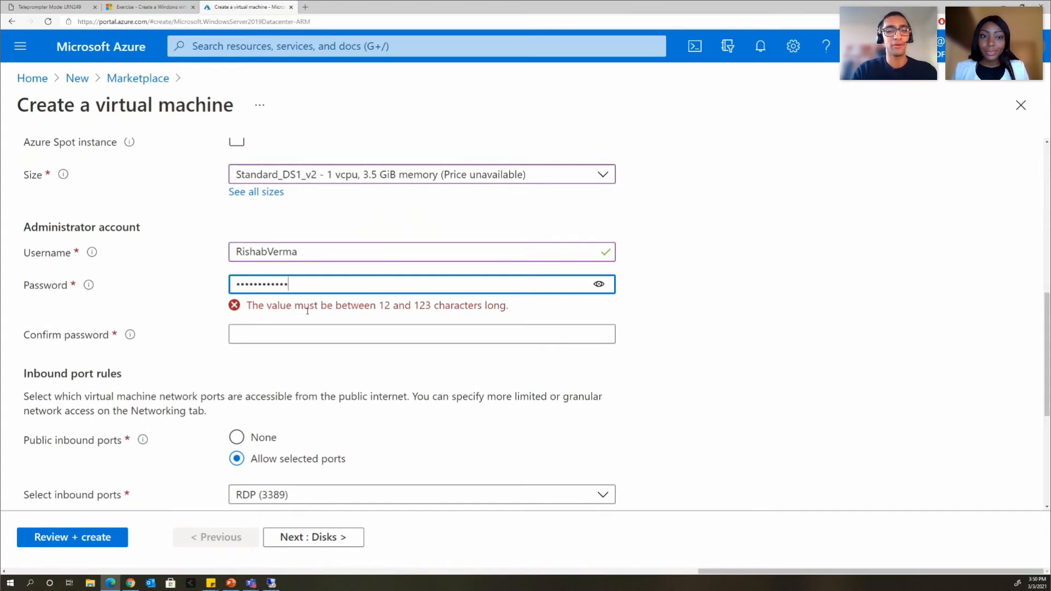
text(••)
click(323, 320)
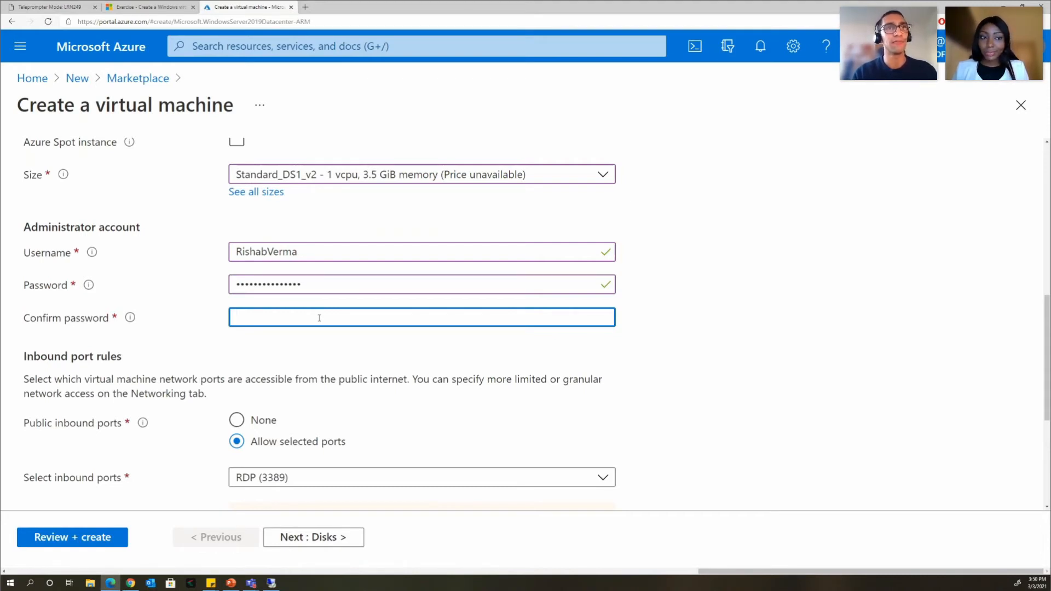
text(•••••••••)
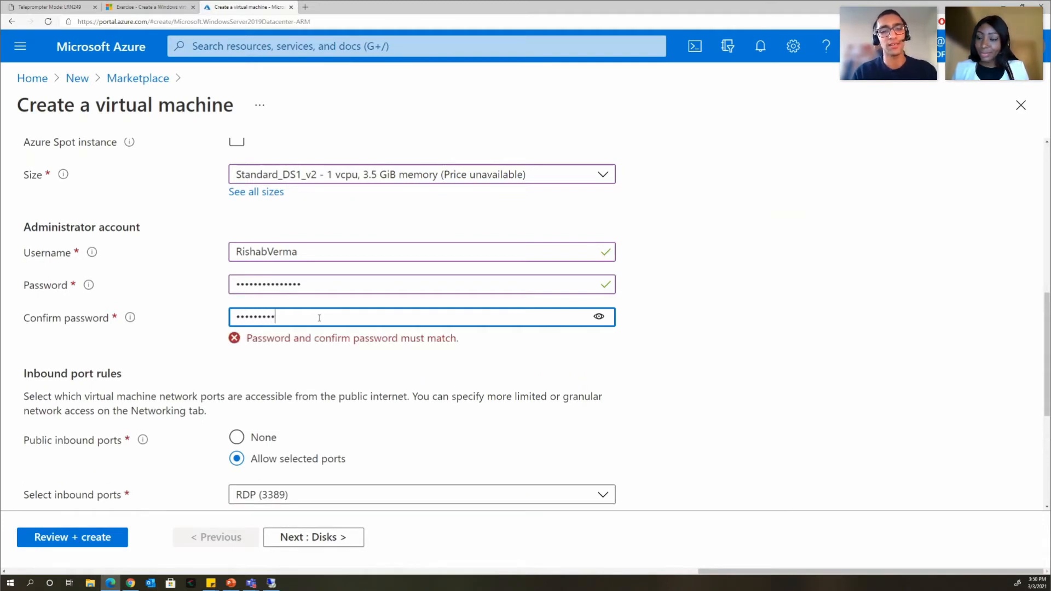
text(•••••)
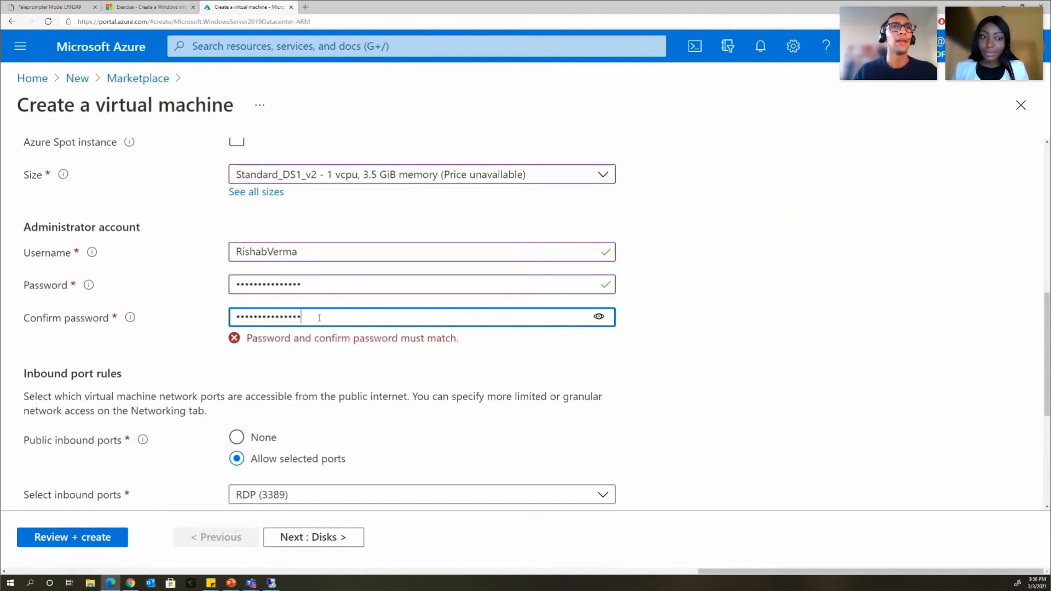
text(•)
click(758, 272)
scroll(733, 219, down, 2)
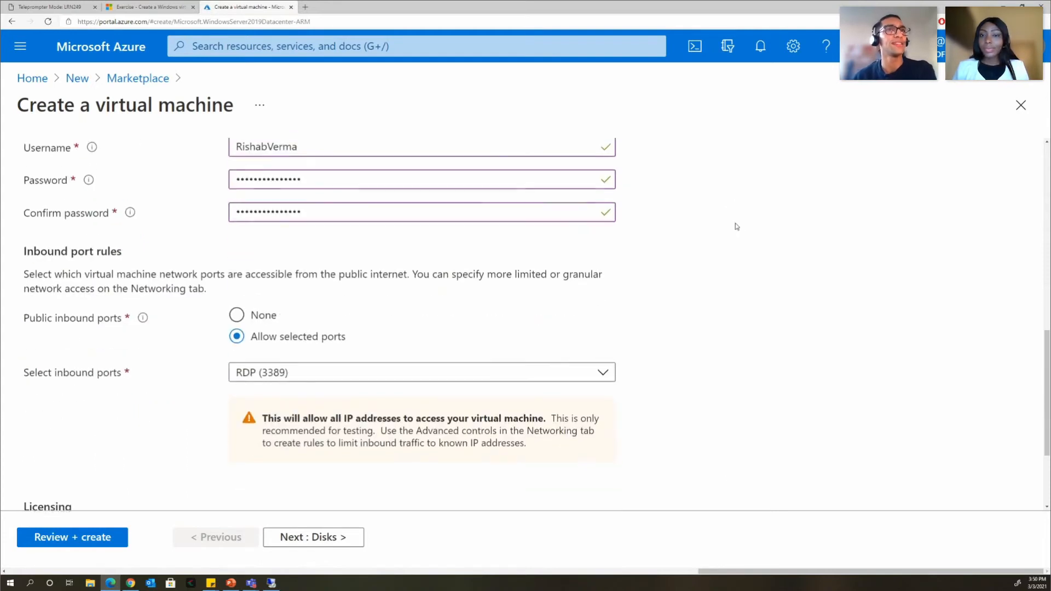
scroll(736, 226, down, 1)
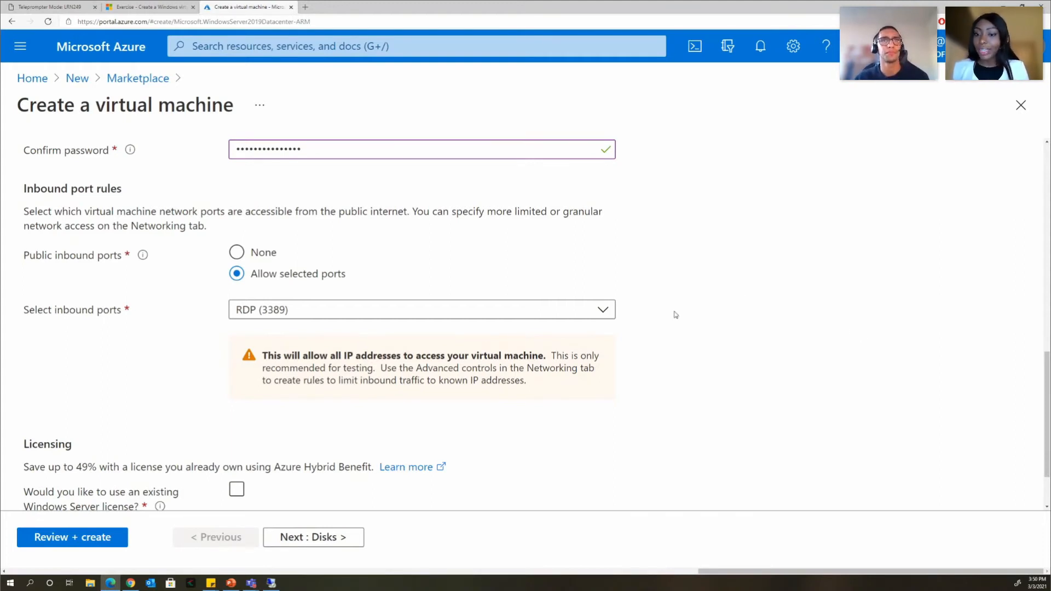
click(602, 310)
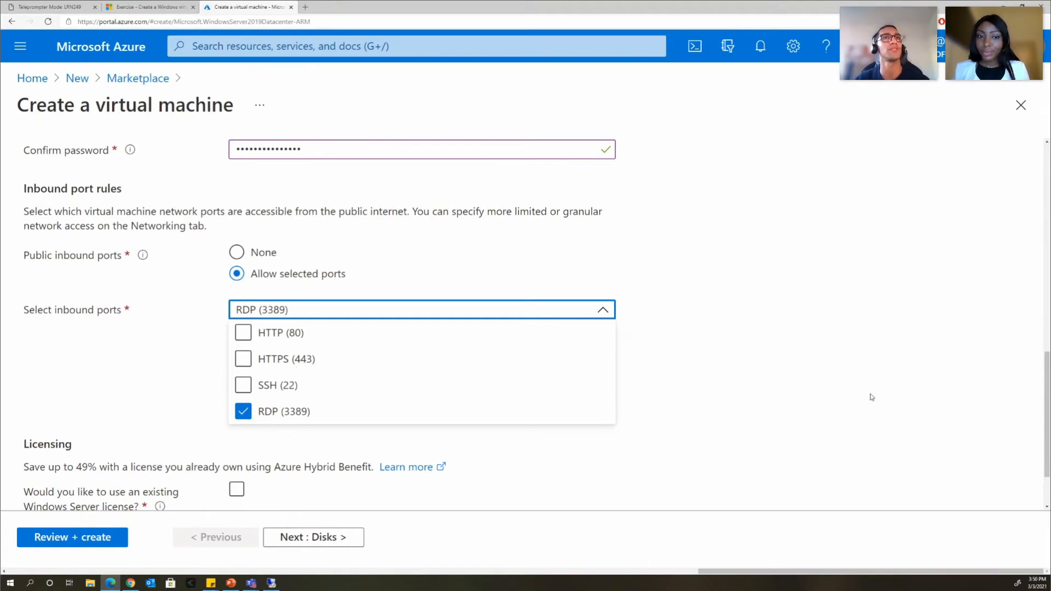
click(826, 405)
scroll(697, 386, down, 2)
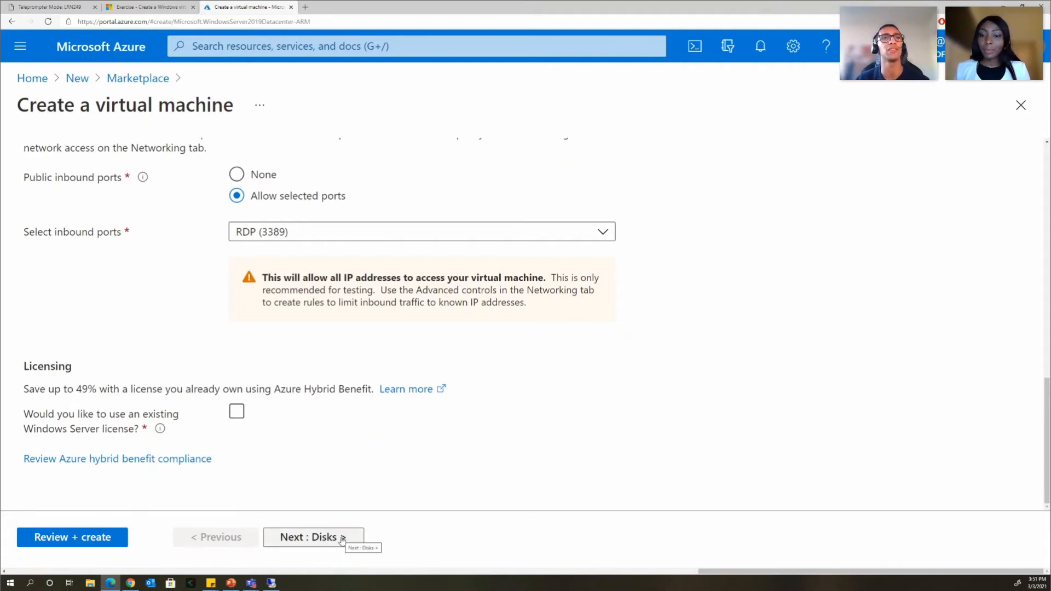
- Advance to the Disks tab to review the Premium SSD OS disk settings
click(342, 540)
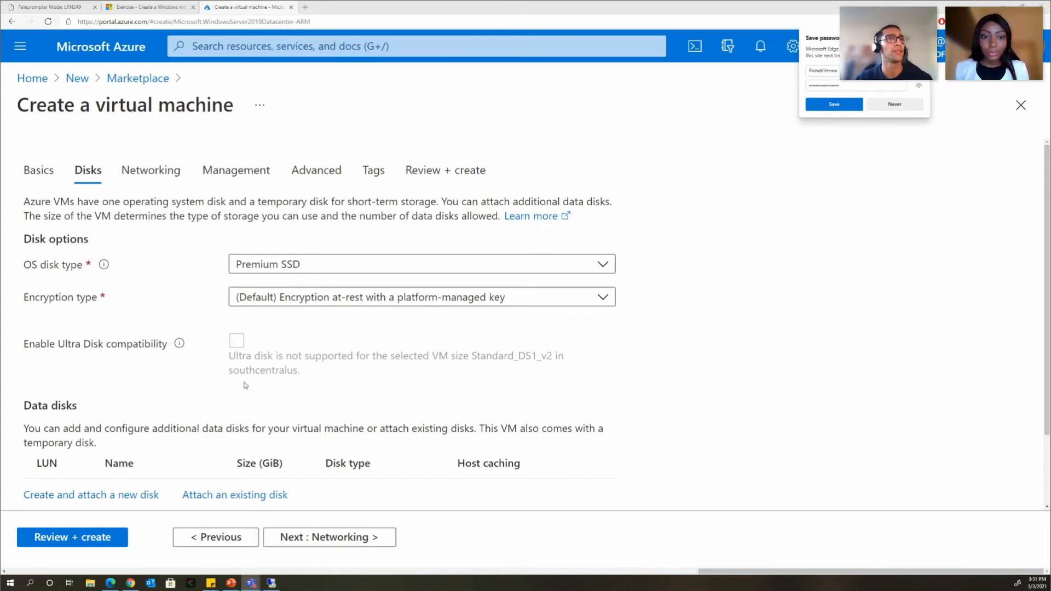
scroll(144, 473, down, 1)
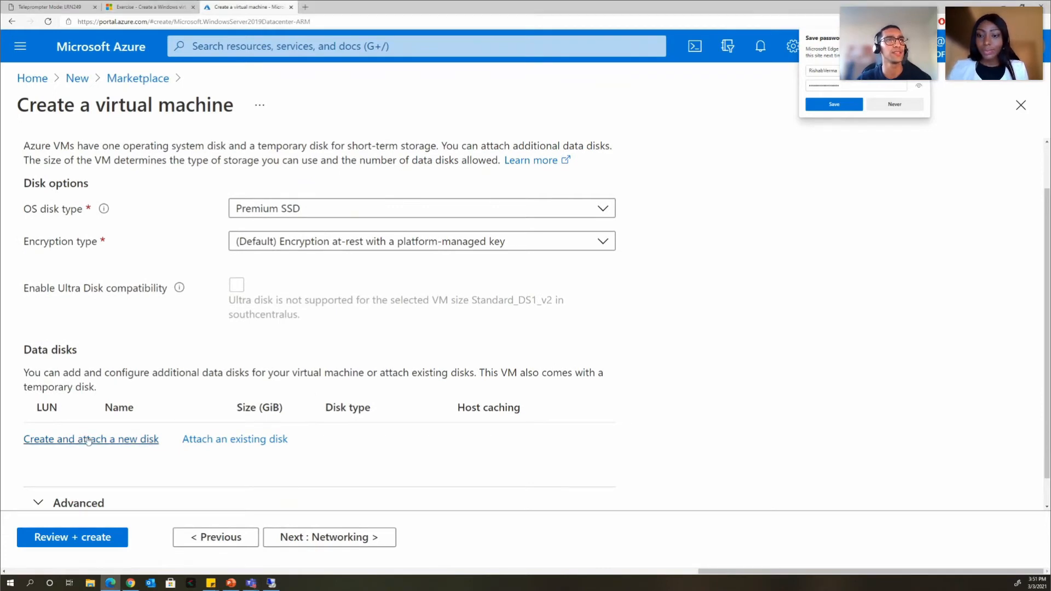
- Attach new data disk test-vp-vm2_DataDisk_0 (1024 GiB Premium SSD) with default settings
click(82, 440)
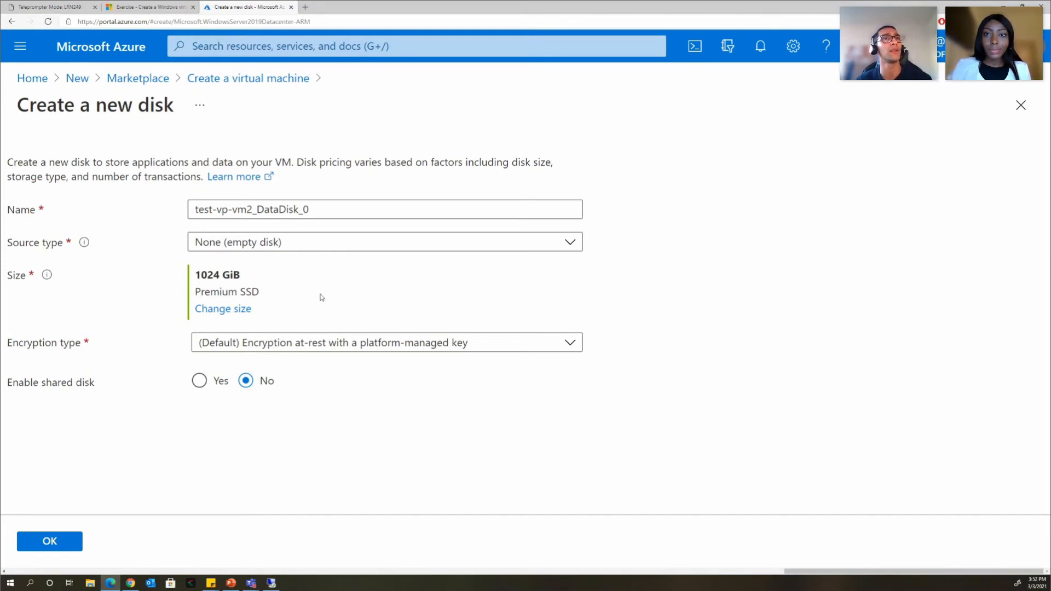
click(60, 547)
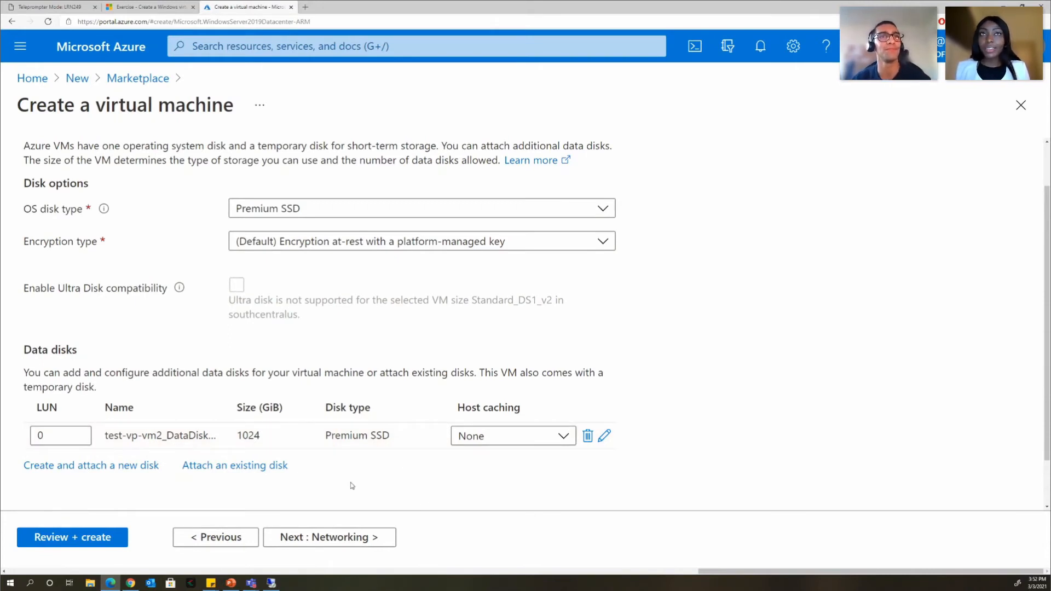
- Go to the Networking tab and start a new virtual network, defaulting to 10.0.0.0/24
click(346, 539)
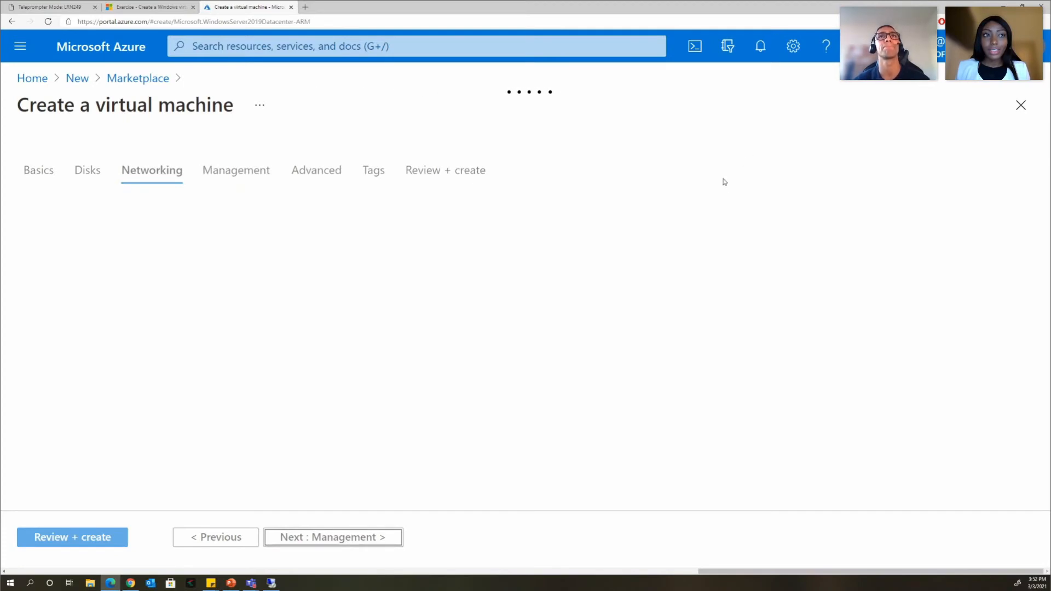
scroll(677, 222, down, 2)
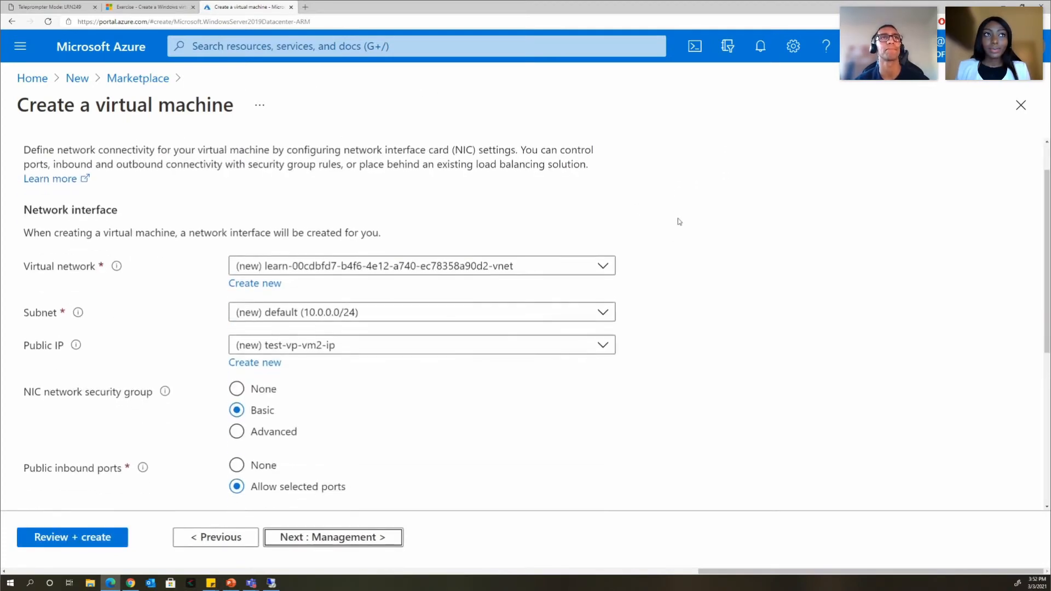
scroll(679, 219, up, 2)
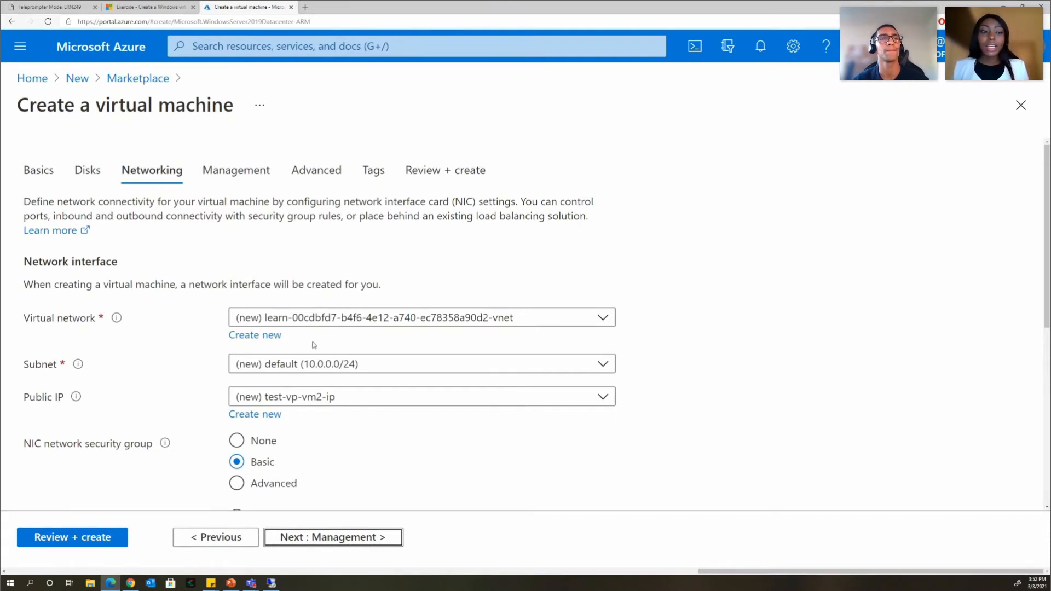
click(277, 340)
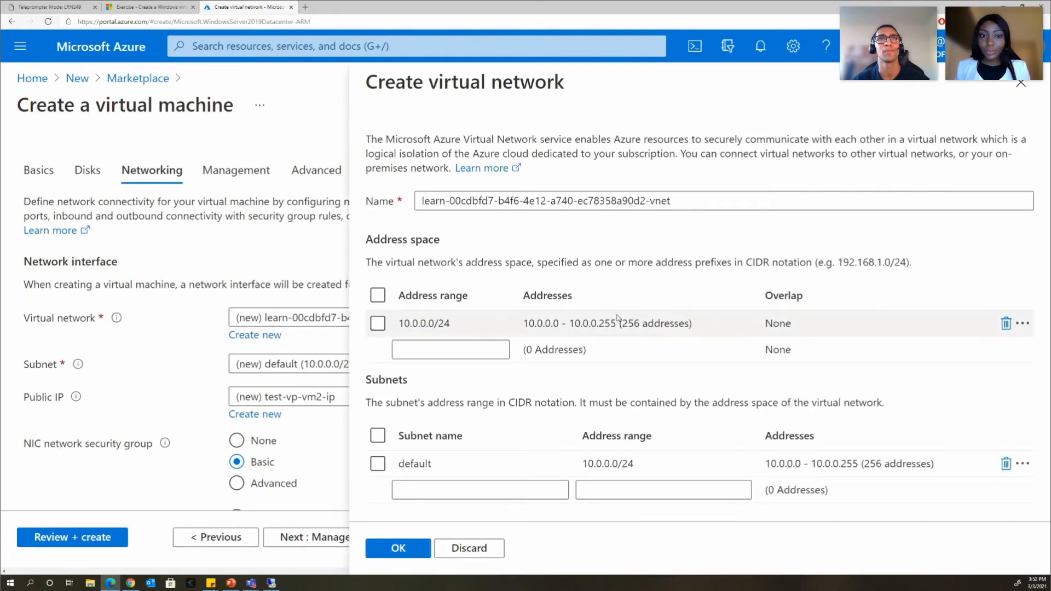
- Clear the 10.0.0.0/24 address range and enter 172.16.0.0/16 as the network's address space
click(473, 323)
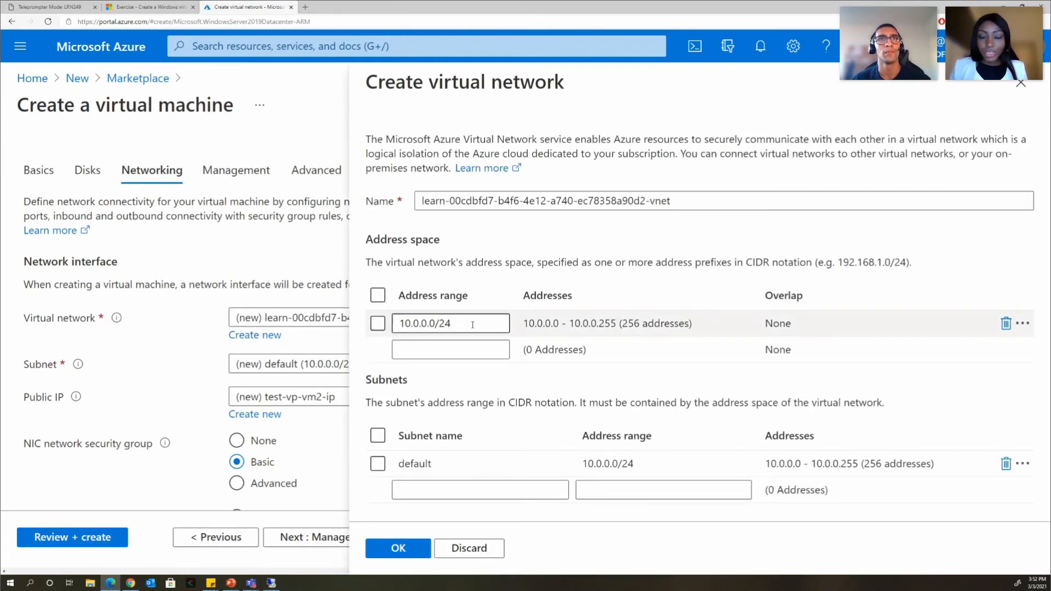
click(496, 320)
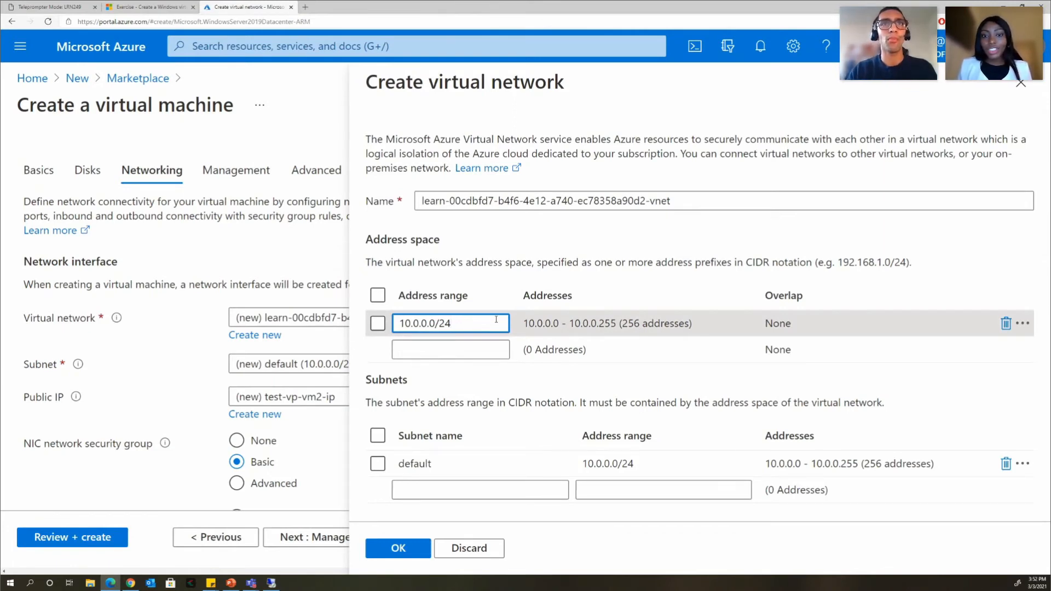
key(BackSpace)
key(BackSpace)
key(BackSpace)
key(BackSpace)
key(BackSpace)
key(BackSpace)
key(BackSpace)
key(BackSpace)
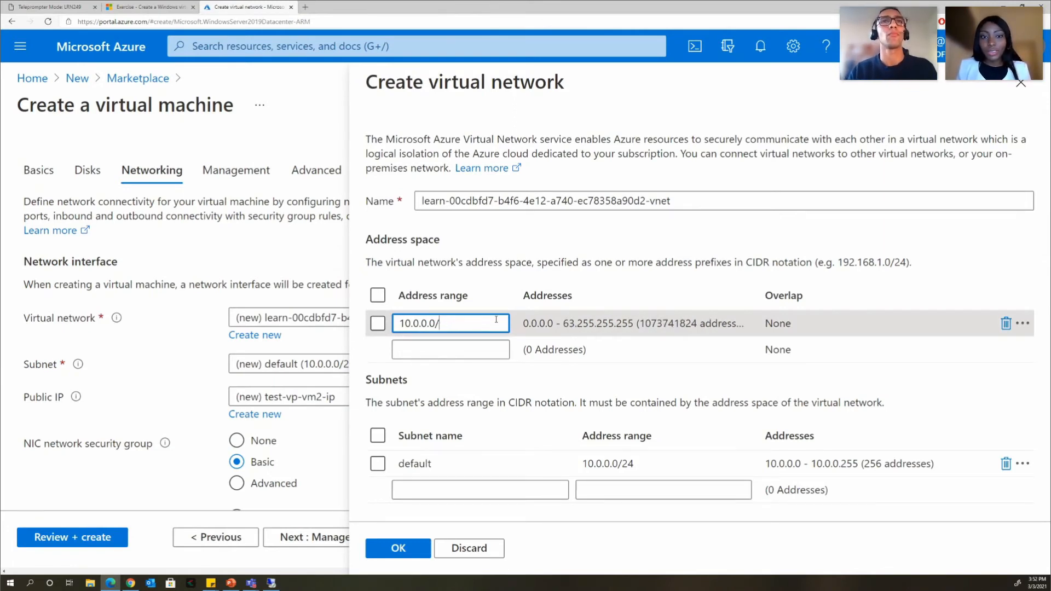
key(BackSpace)
text(7)
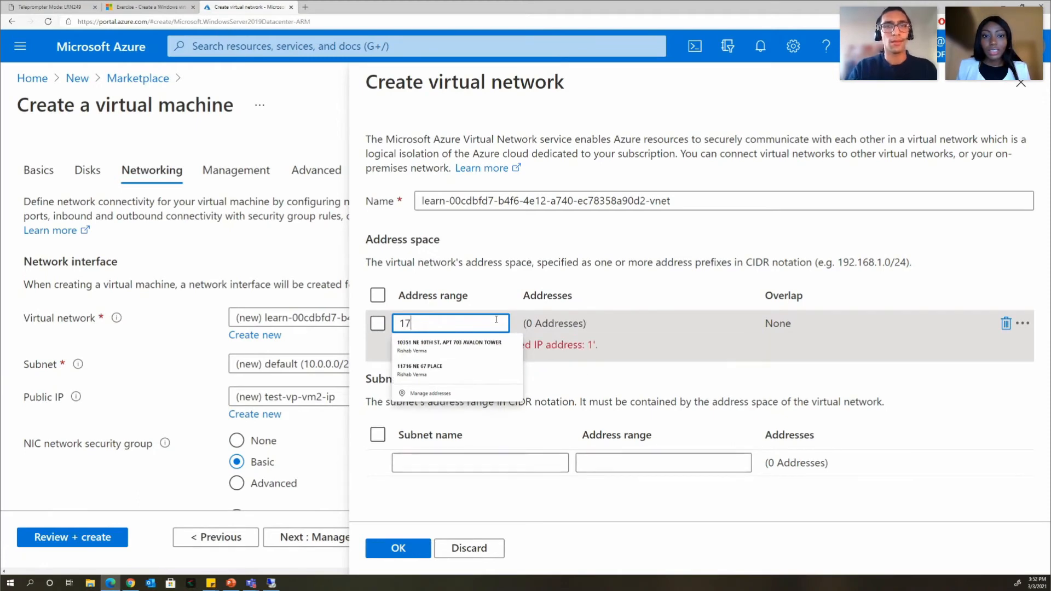
text(2.)
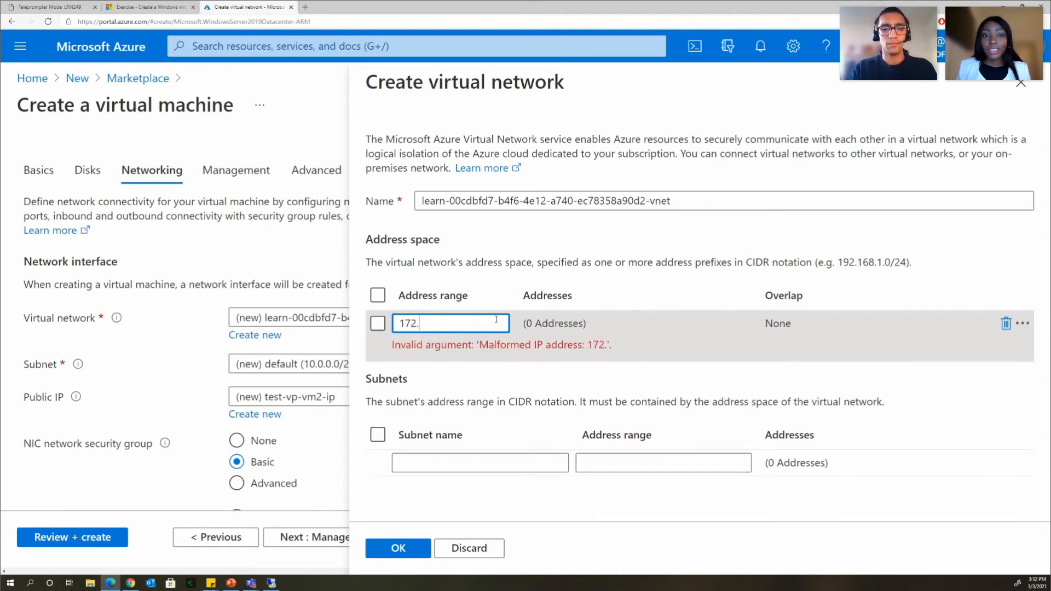
text(16)
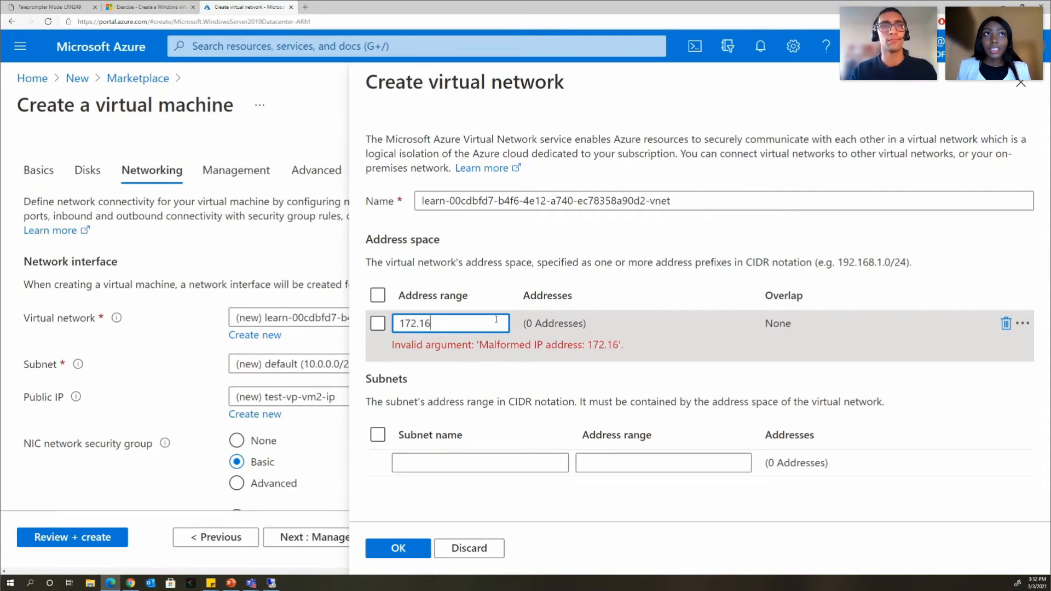
text(.)
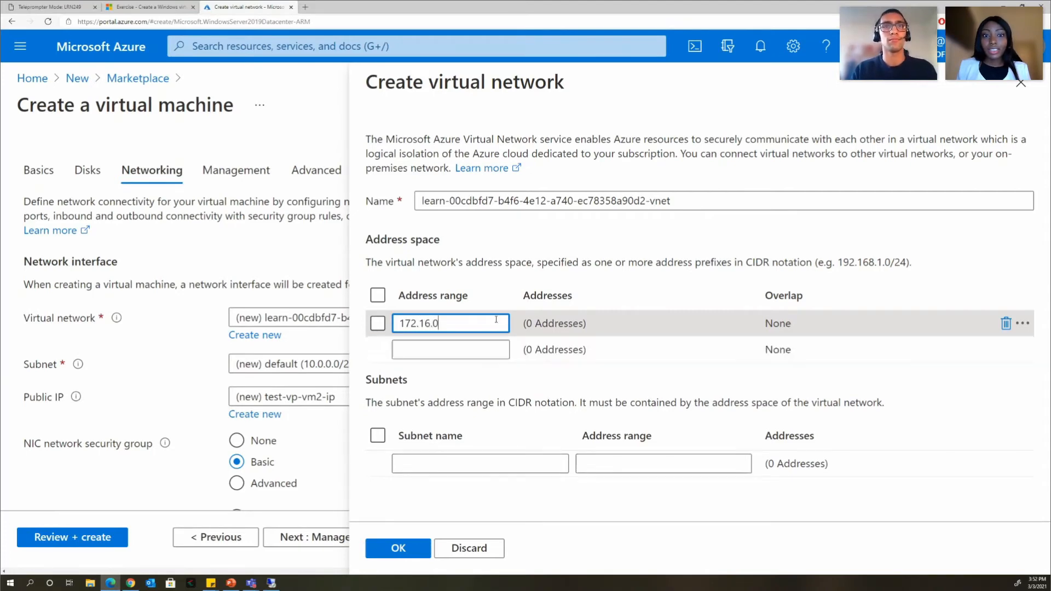
text(0)
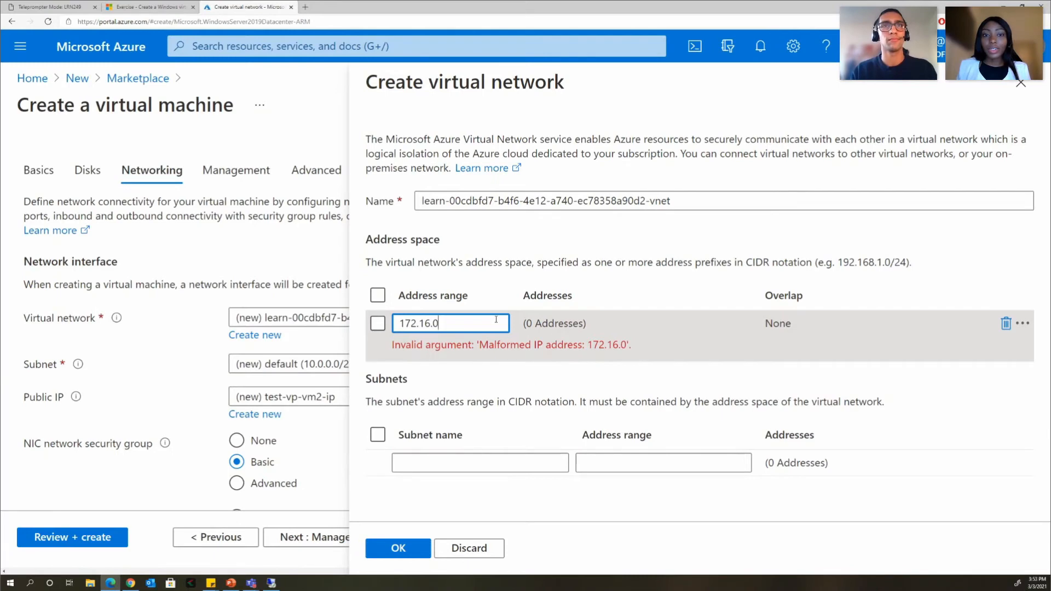
text(.0)
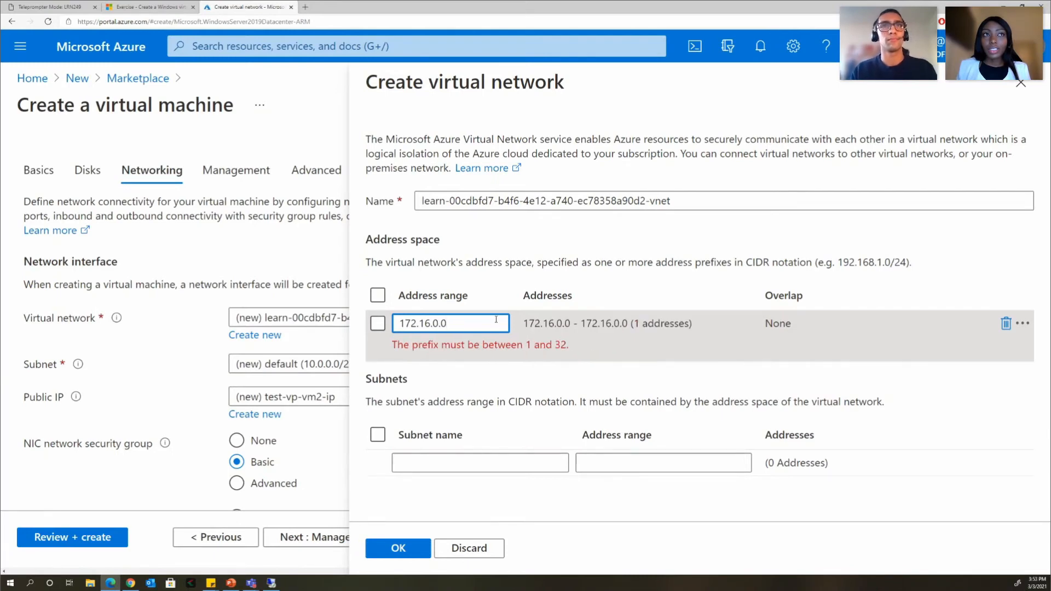
text(/16)
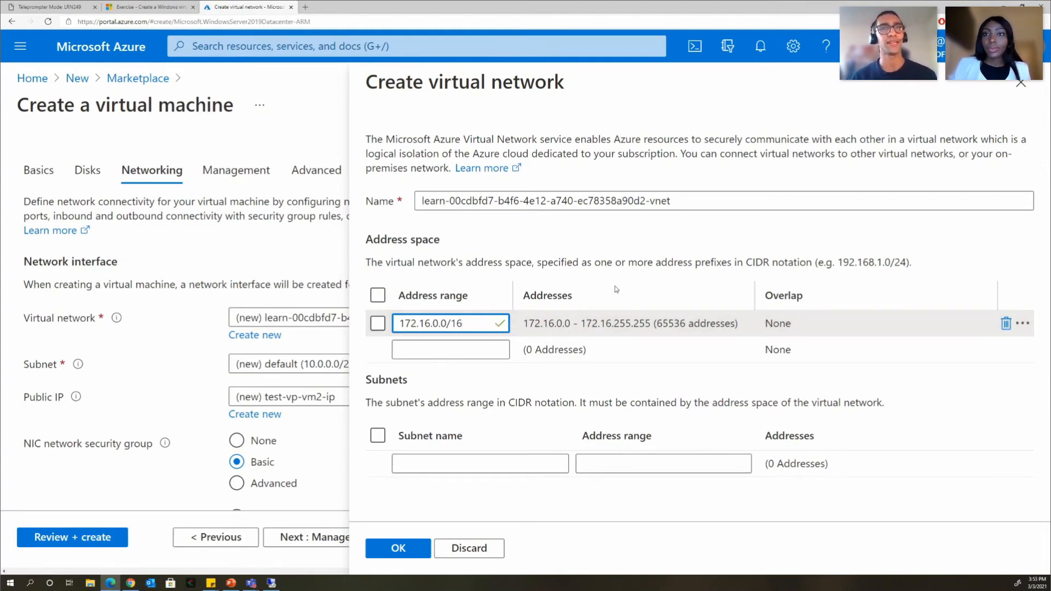
- Add a subnet named 'default' with address range 172.16.1.0/24
click(490, 465)
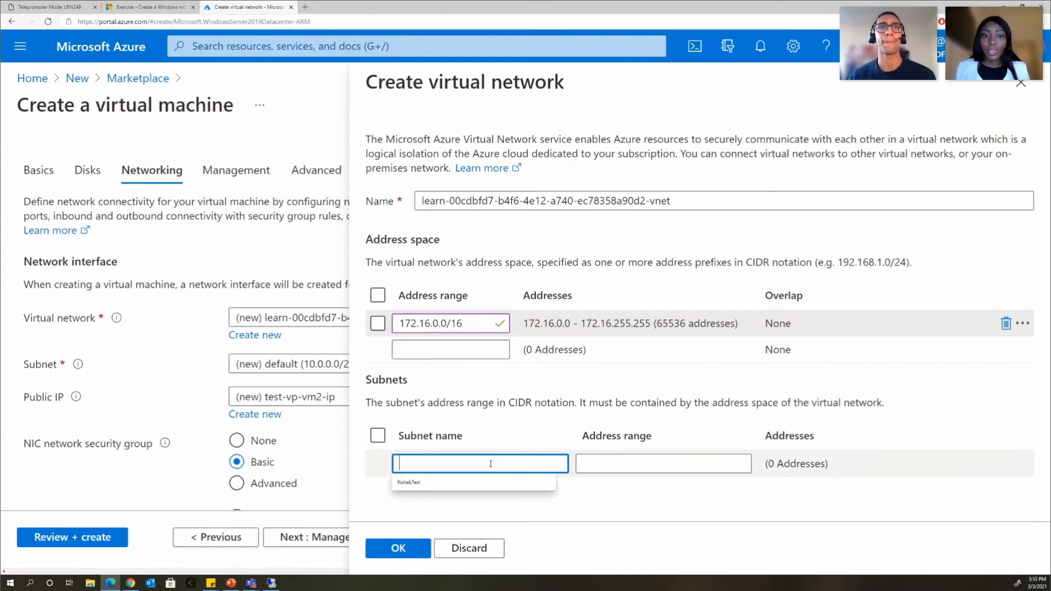
text(default)
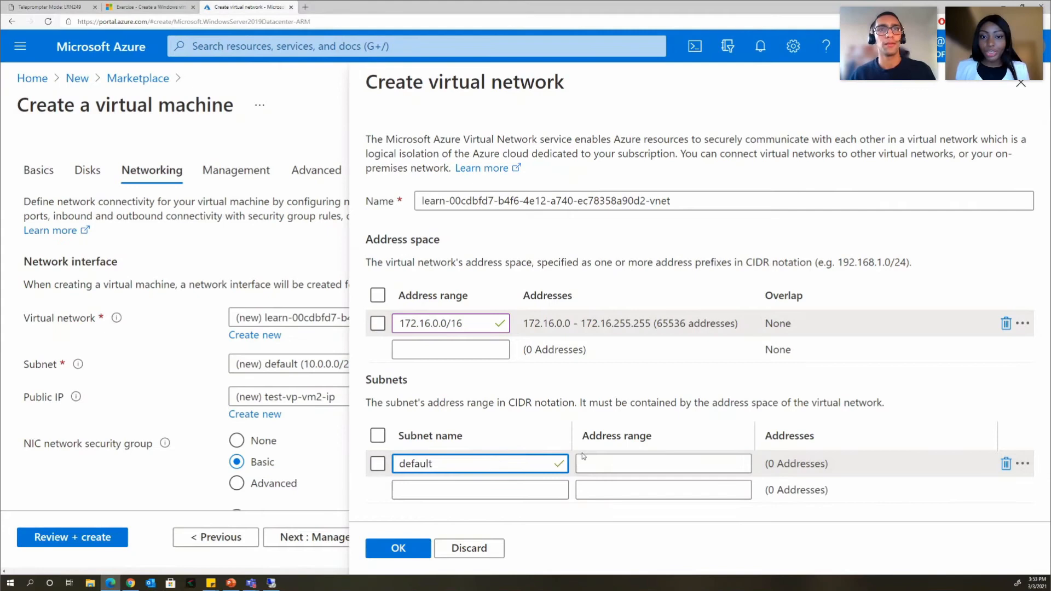
click(613, 463)
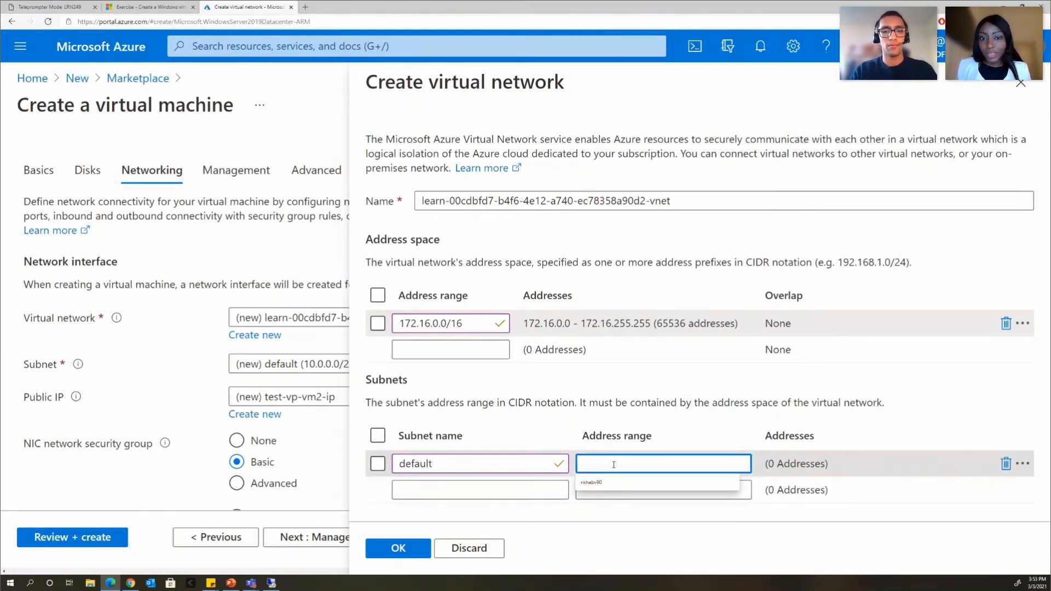
text(172)
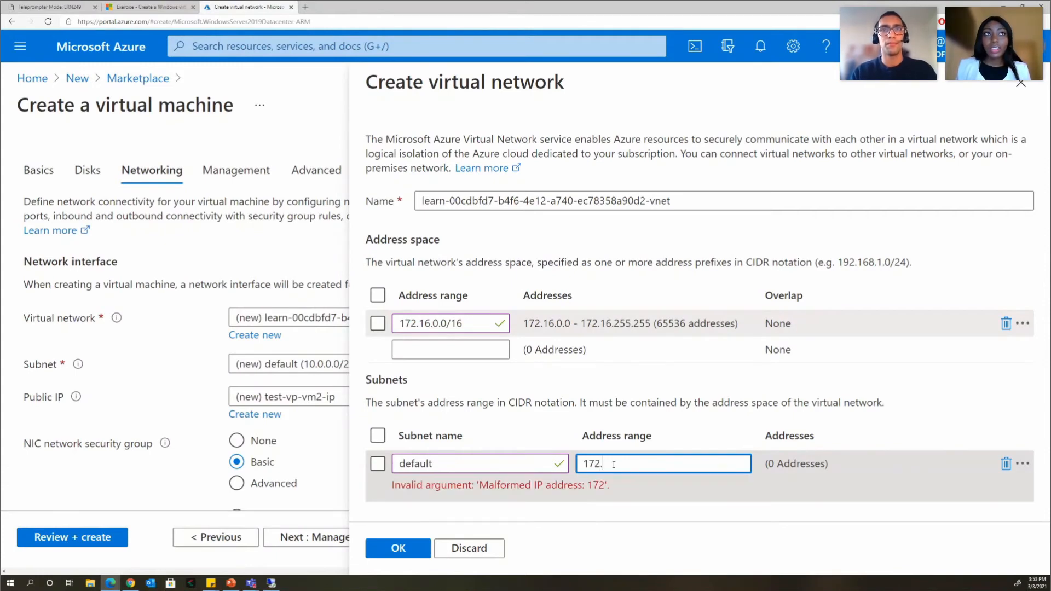
text(.16)
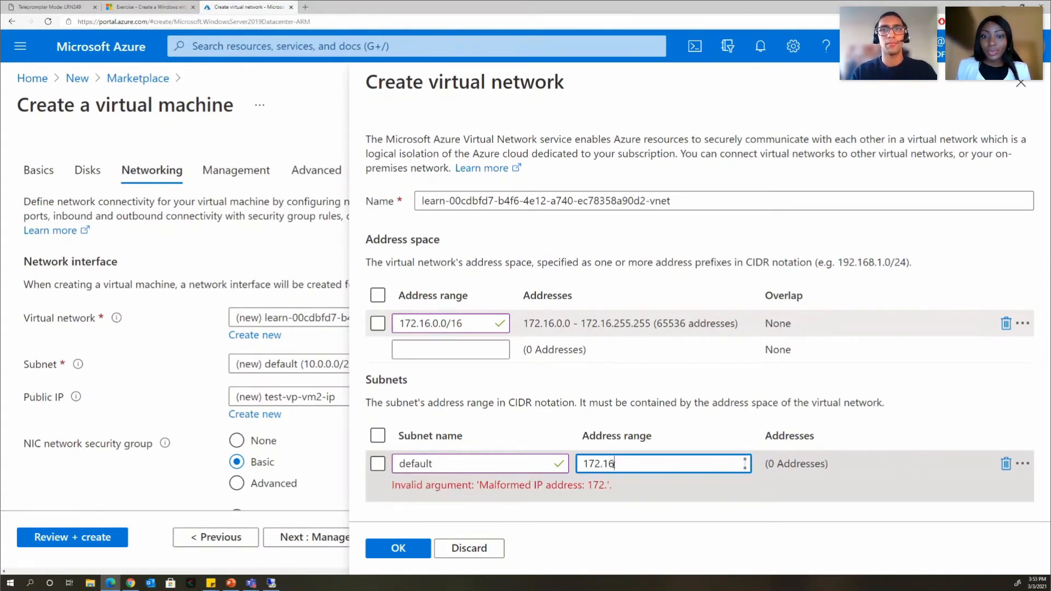
text(.1.)
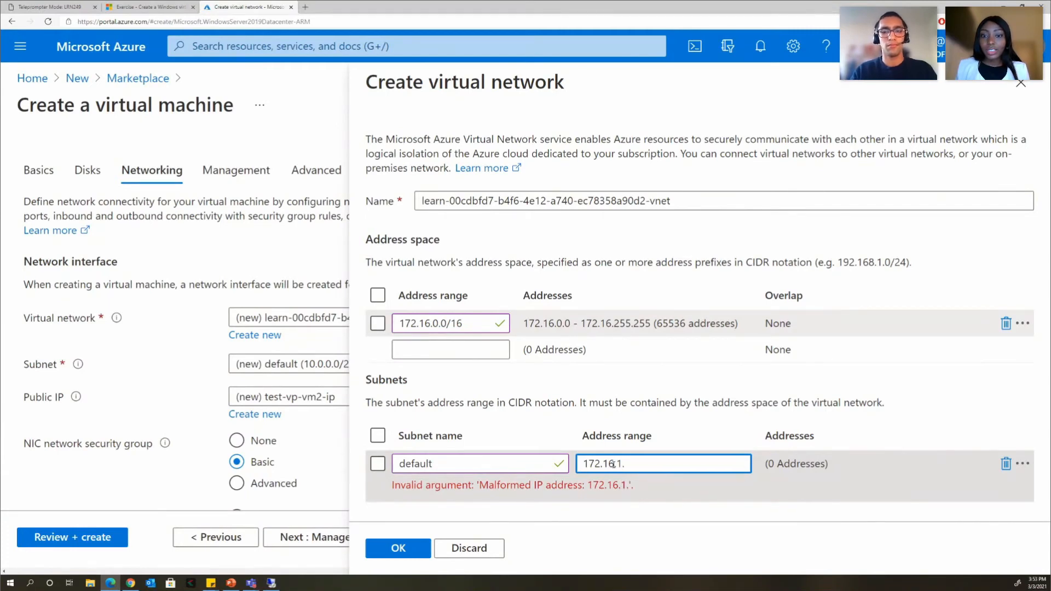
text(0.)
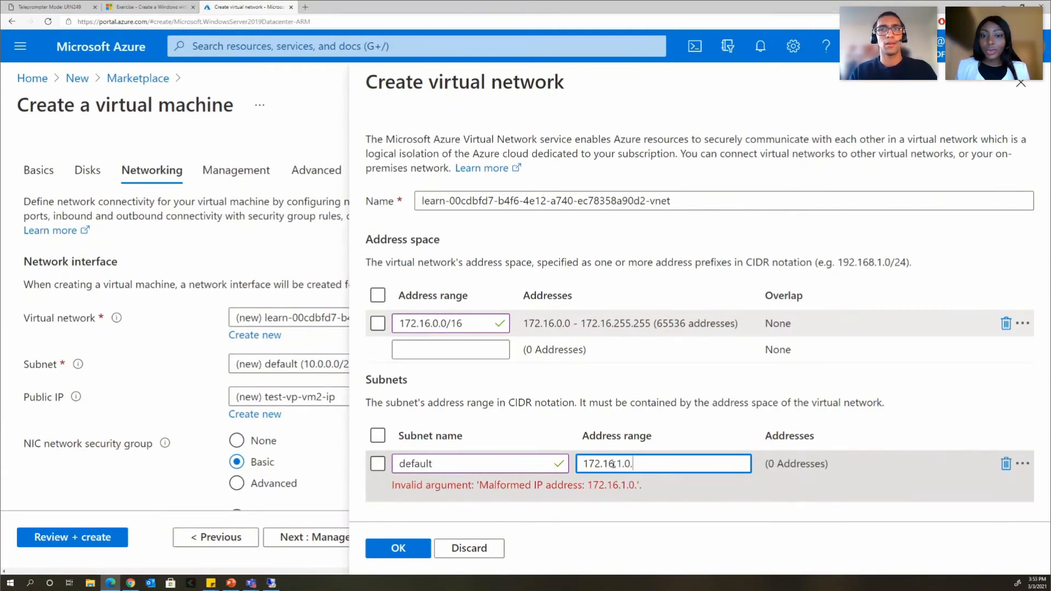
key(BackSpace)
text(/24)
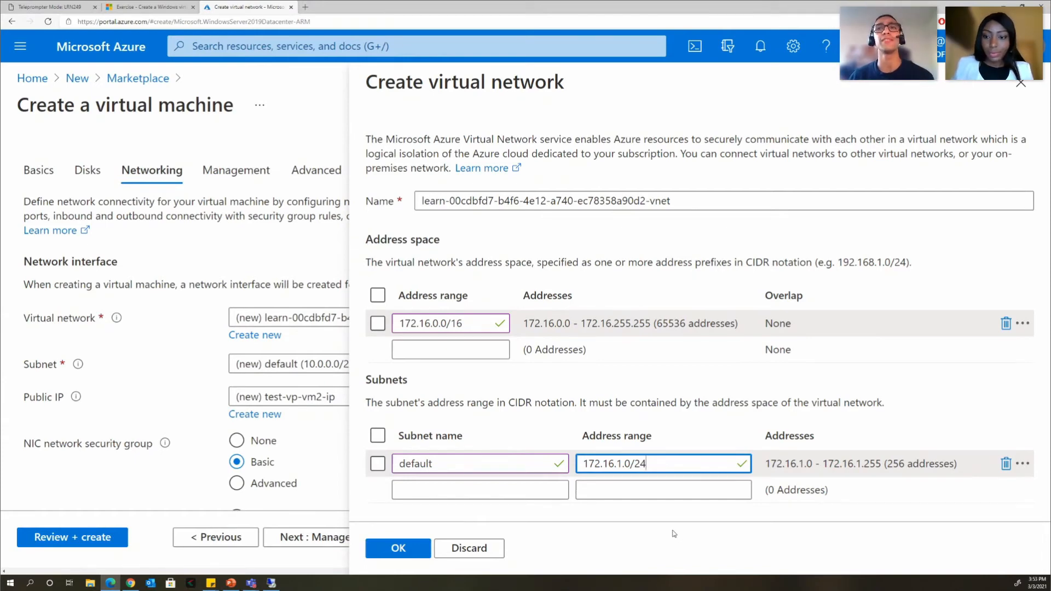
- Confirm the new virtual network and check the networking settings and inbound RDP 3389 port
click(406, 552)
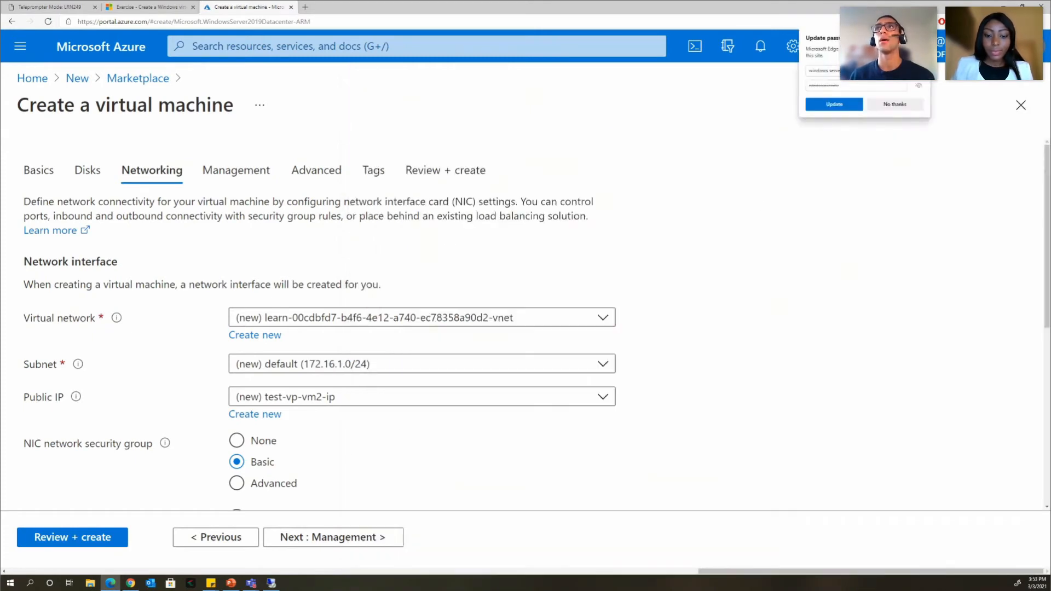
scroll(657, 324, down, 3)
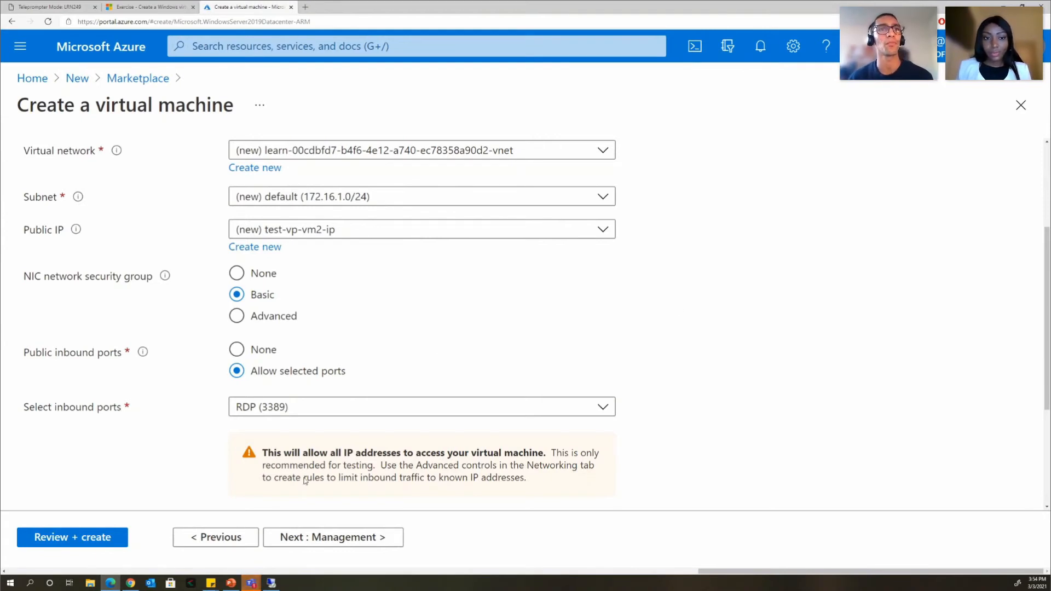
- Go to the Management tab and review its defaults without changing anything
click(315, 539)
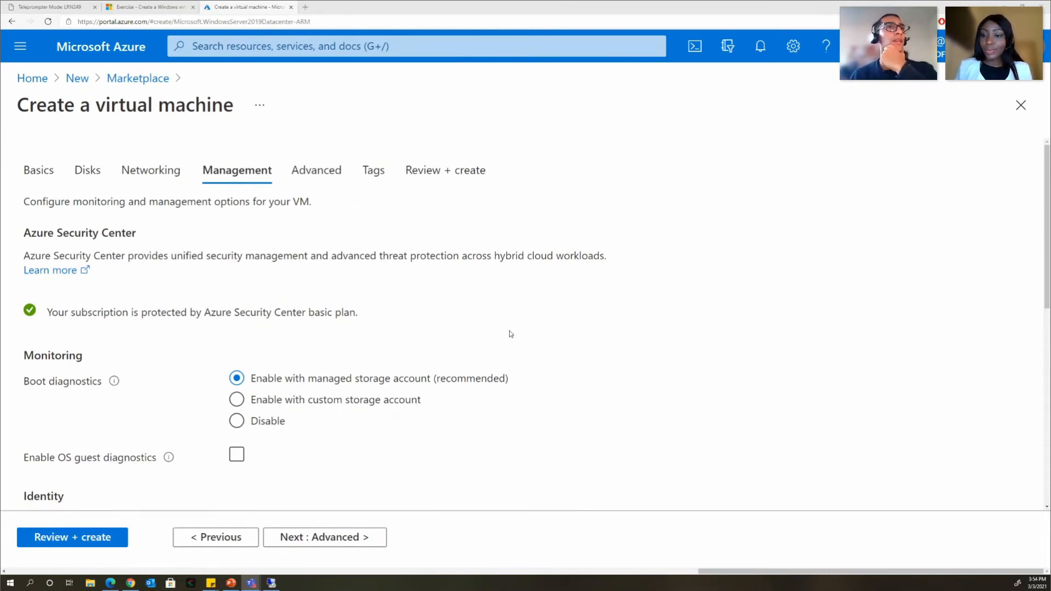
scroll(513, 331, down, 2)
scroll(515, 332, down, 2)
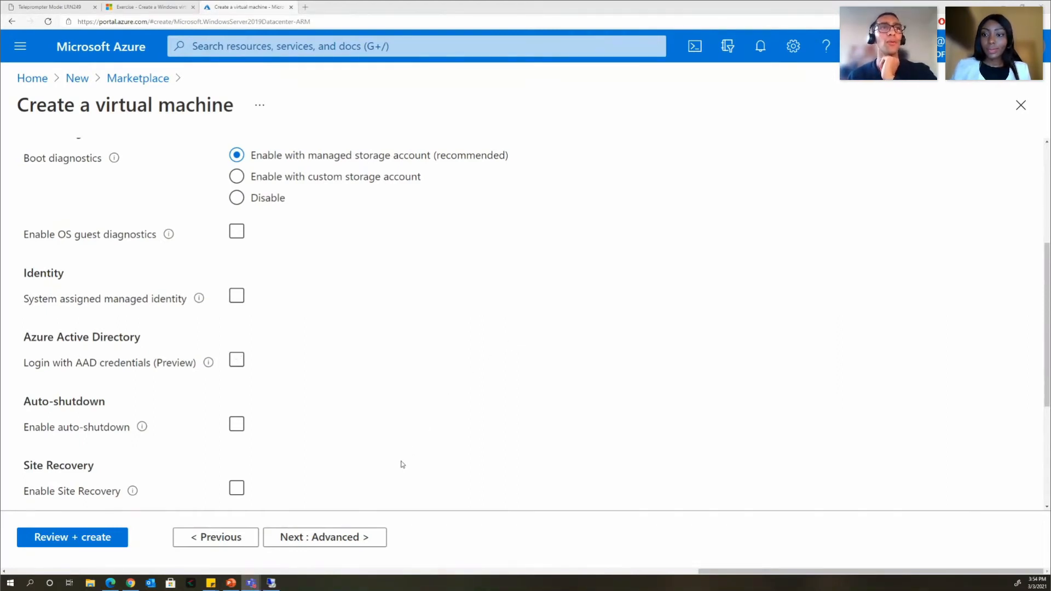
- Step through the Advanced and Tags tabs to Review + create and let validation pass
click(353, 539)
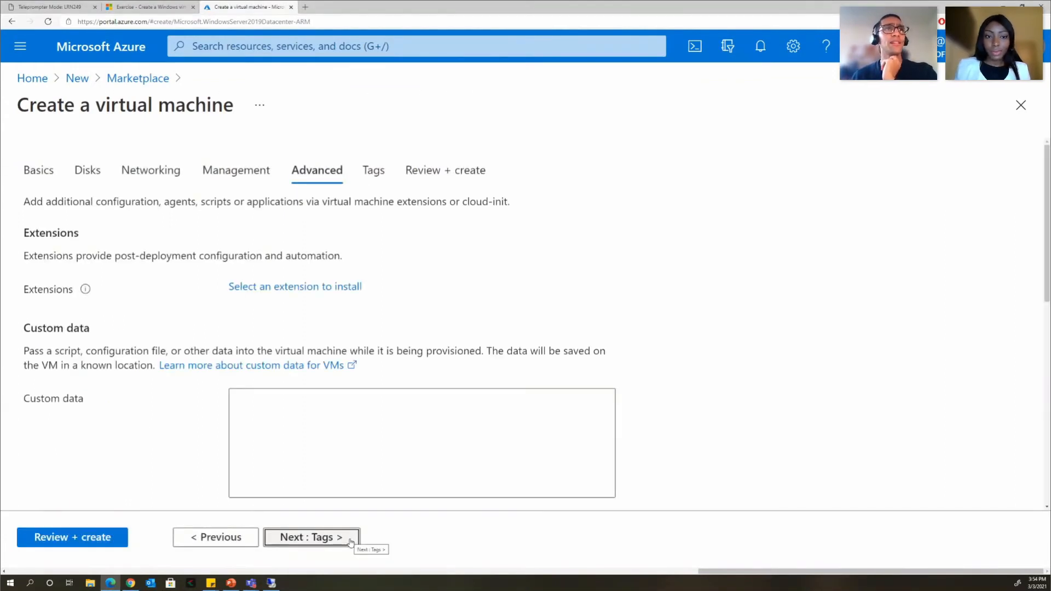
click(351, 541)
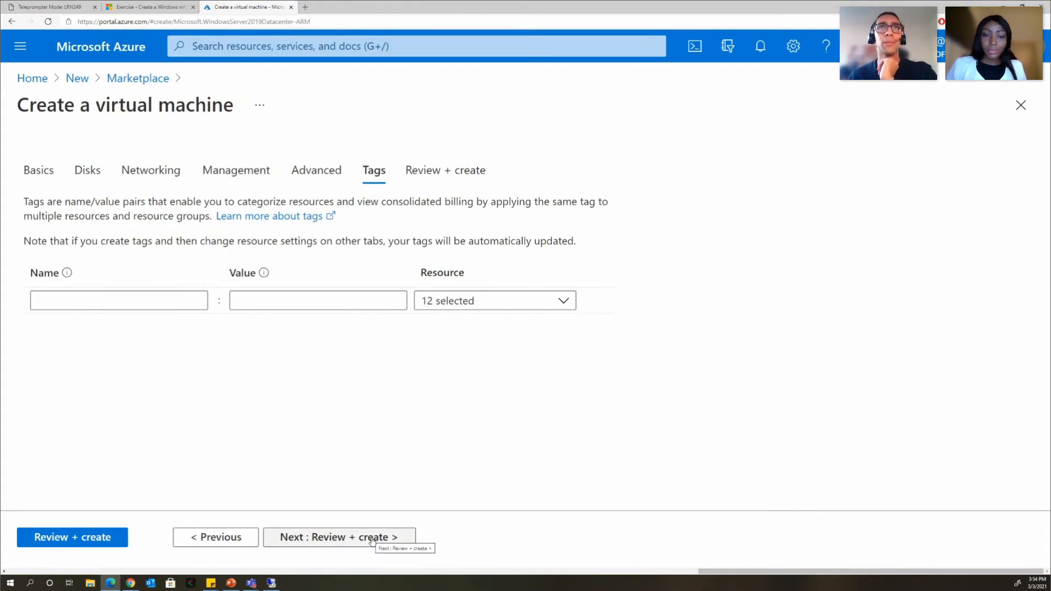
click(372, 542)
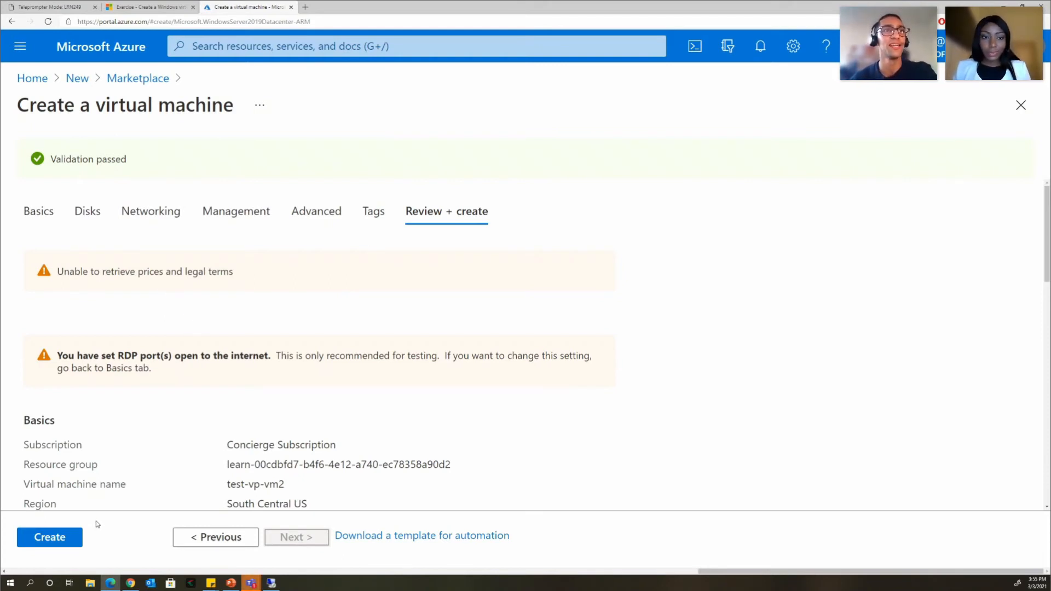
- Create the test-vp-vm2 VM, view its deployment progress, then resume the slide show at 'Connect to Azure virtual machines'
click(73, 541)
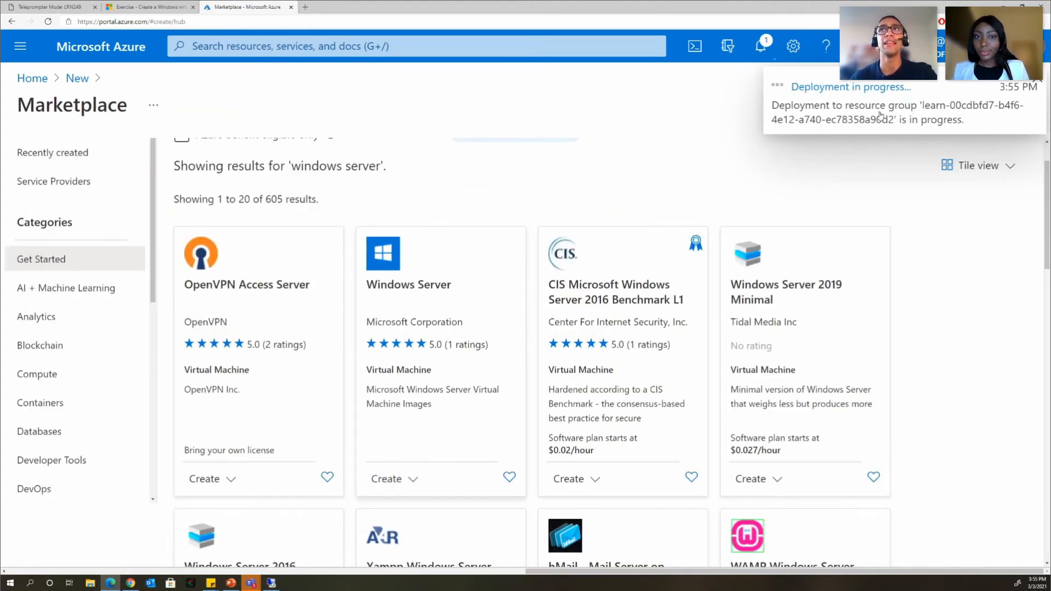
click(849, 89)
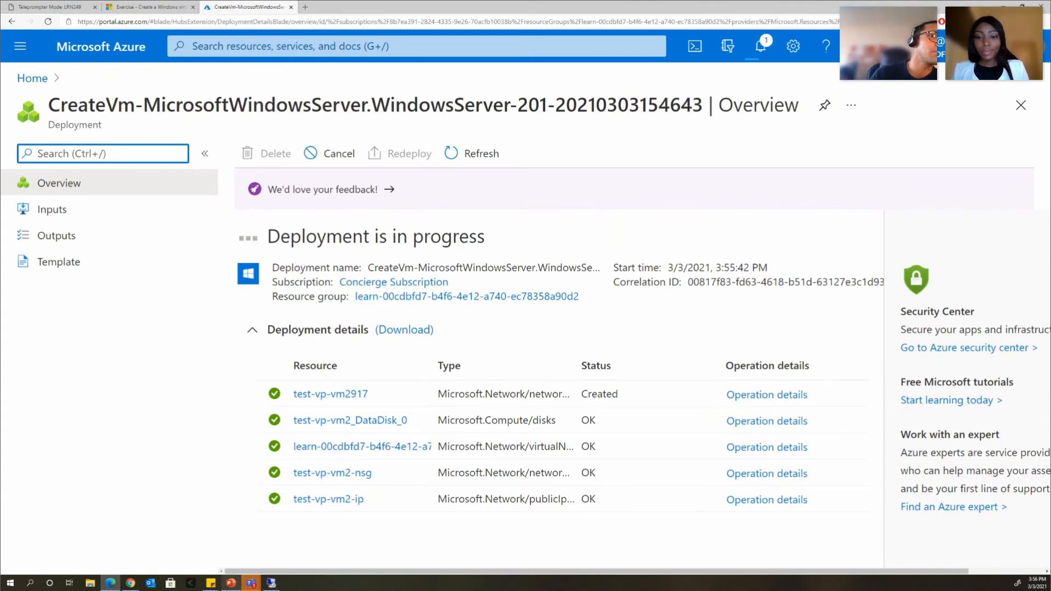
mouse_move(232, 586)
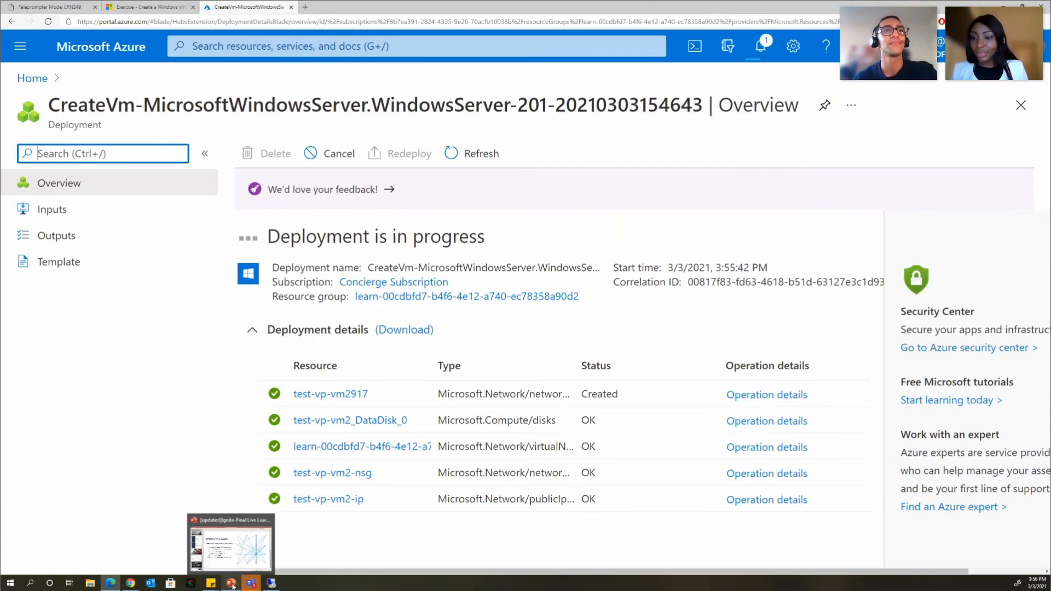
click(230, 551)
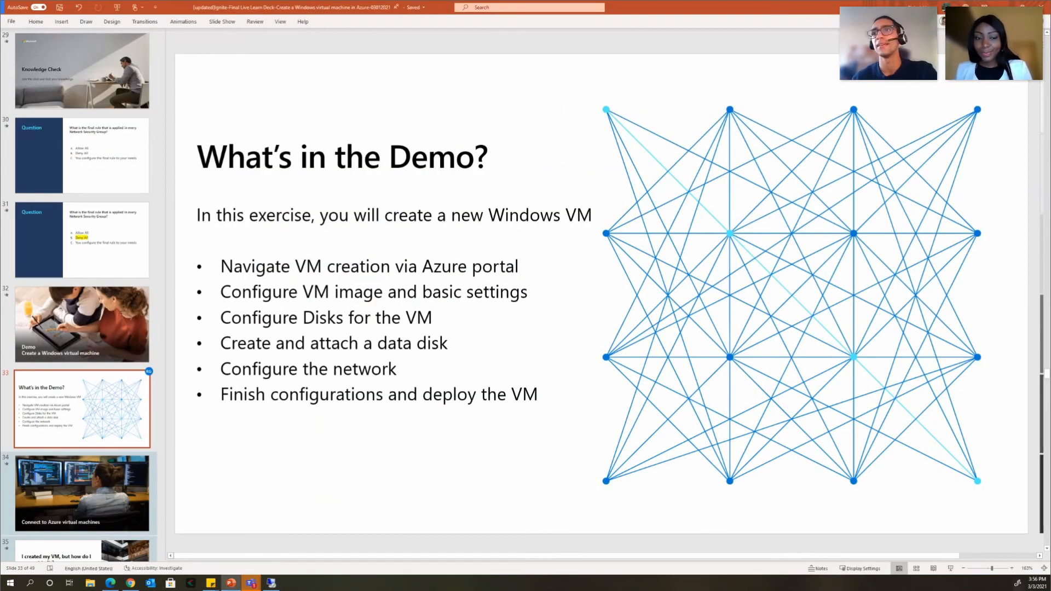
click(950, 569)
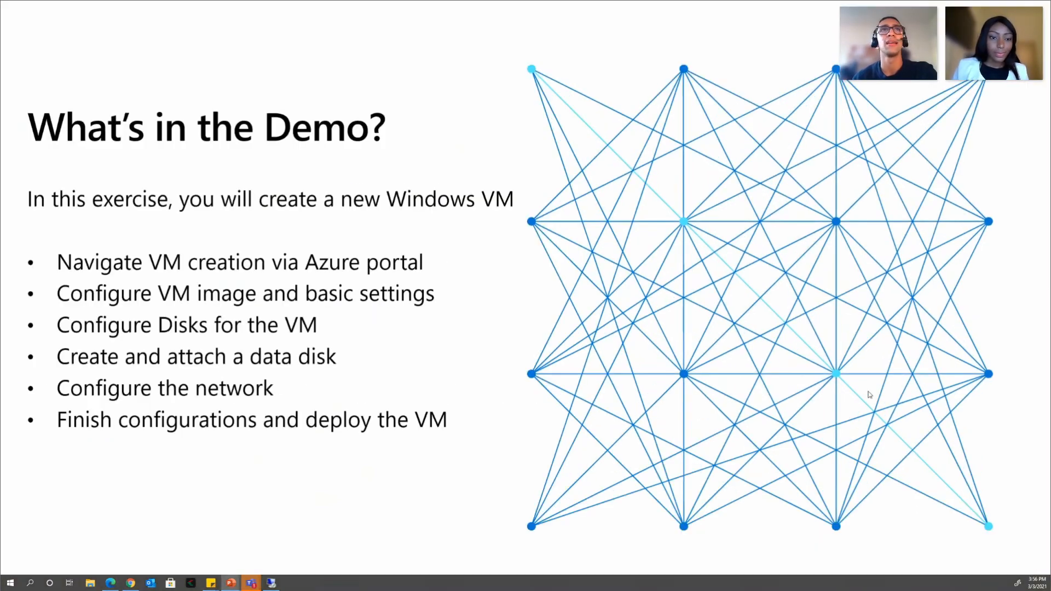
key(Right)
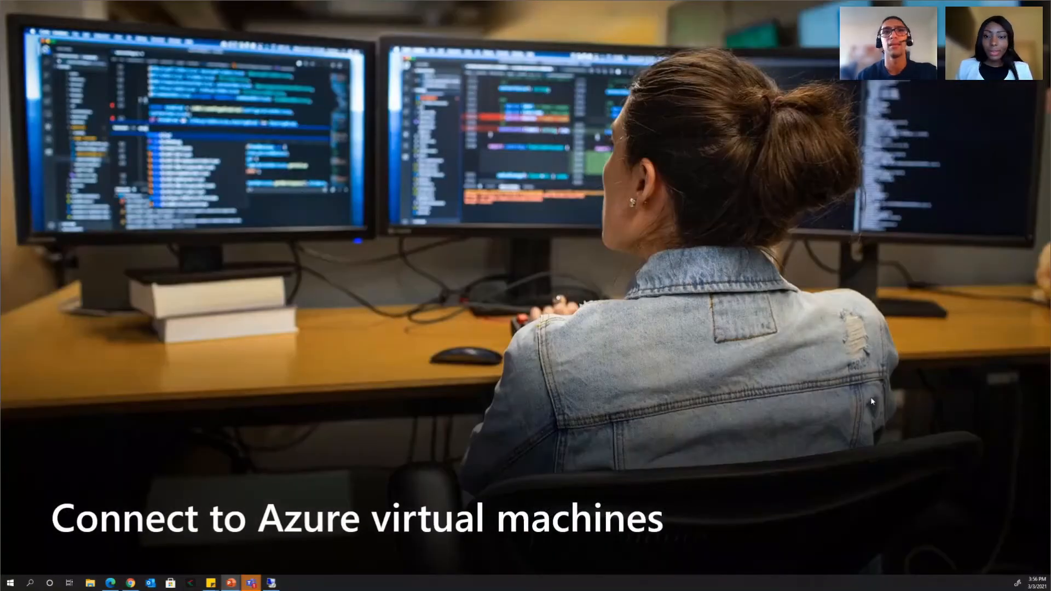
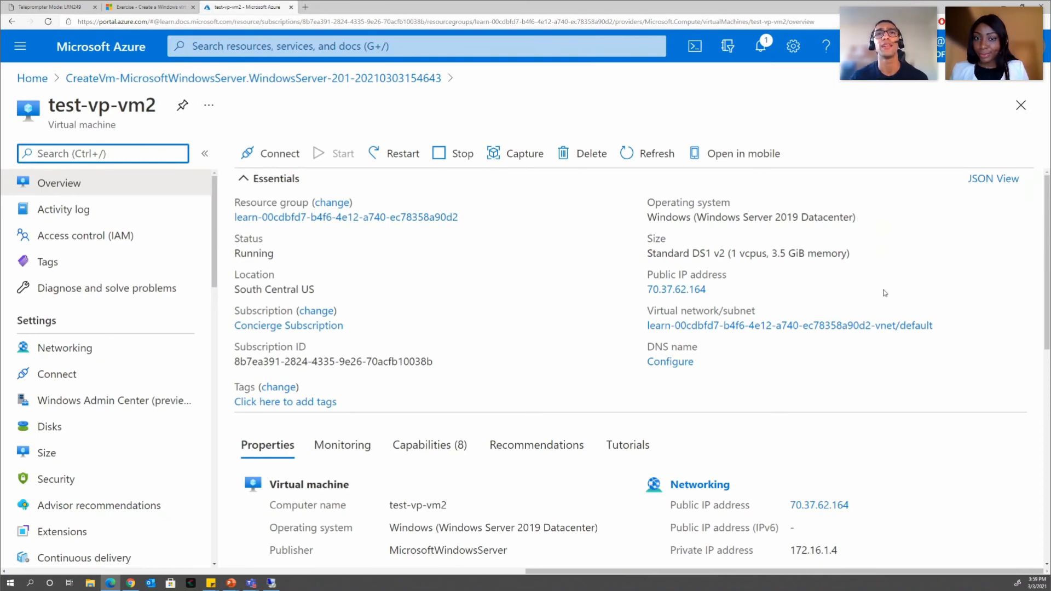
- Open the RDP connect page for test-vp-vm2, using its public IP and port 3389
scroll(886, 293, down, 5)
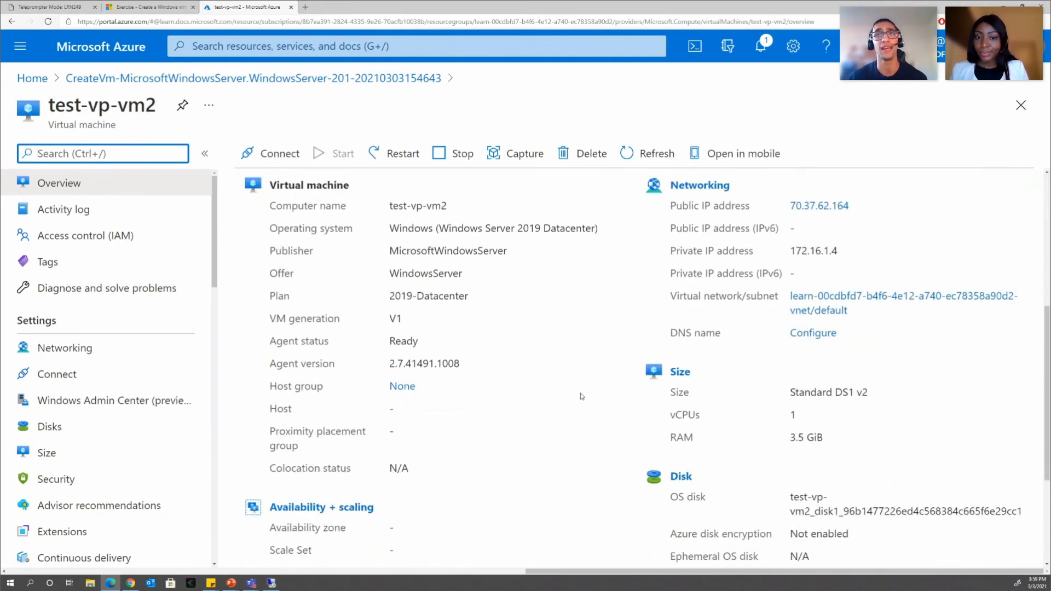
scroll(567, 406, up, 1)
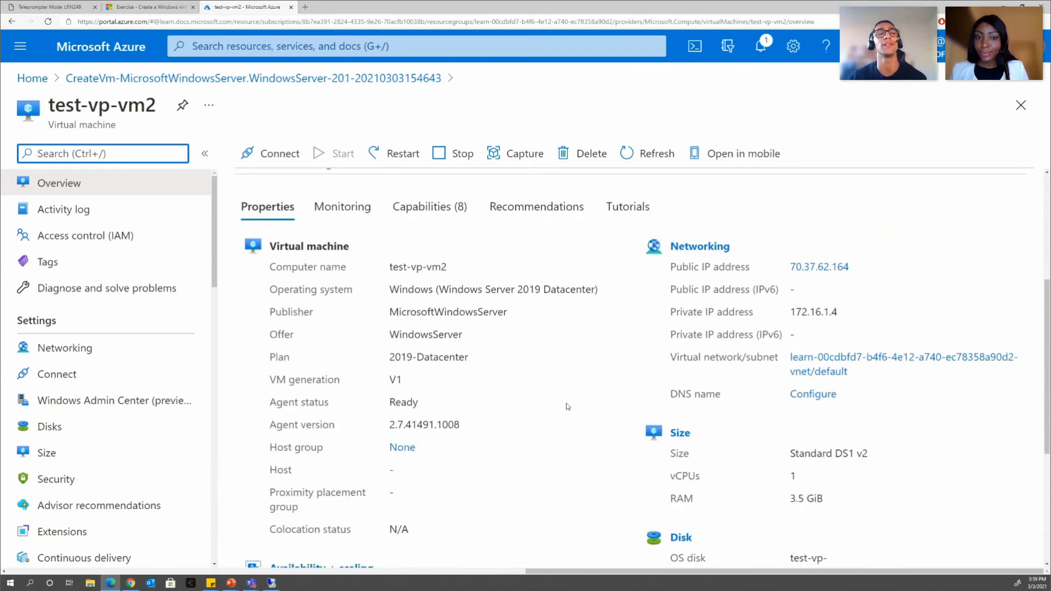
scroll(567, 406, up, 4)
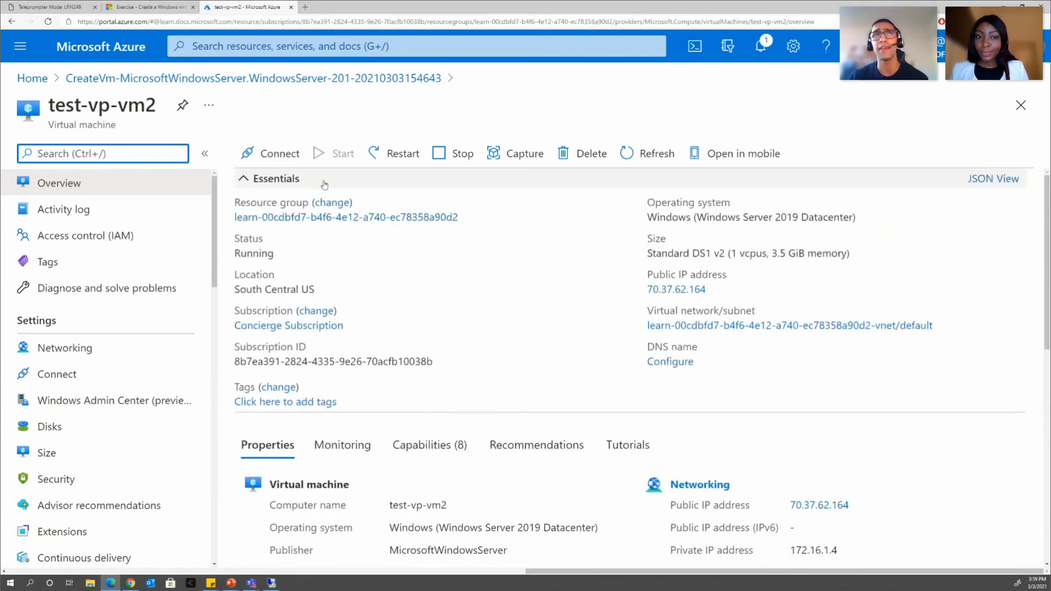
click(277, 157)
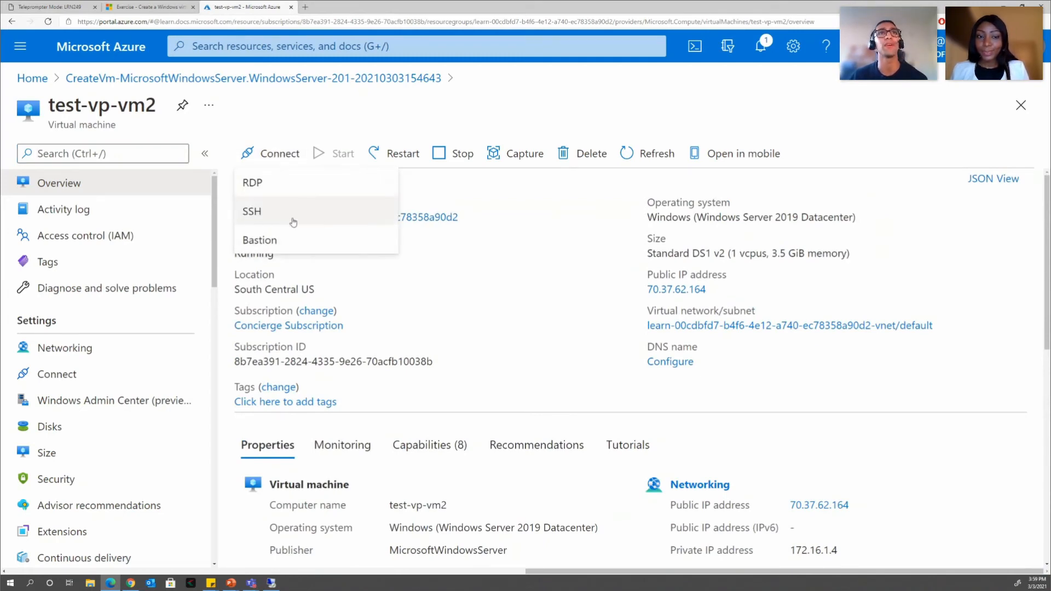
click(265, 190)
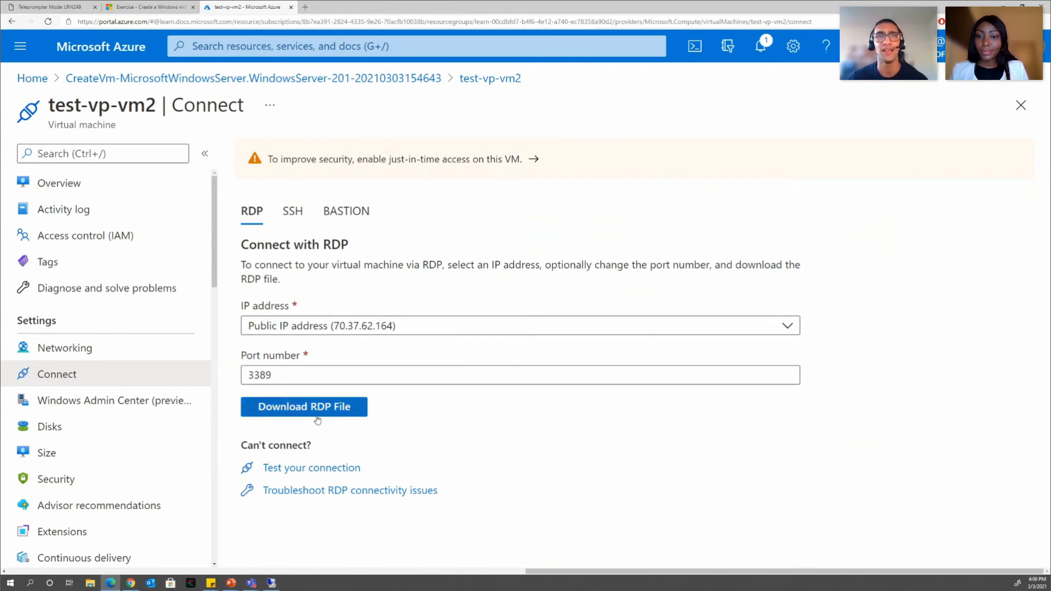
- Download the VM's RDP file, open it, and connect despite the unknown publisher warning
click(356, 408)
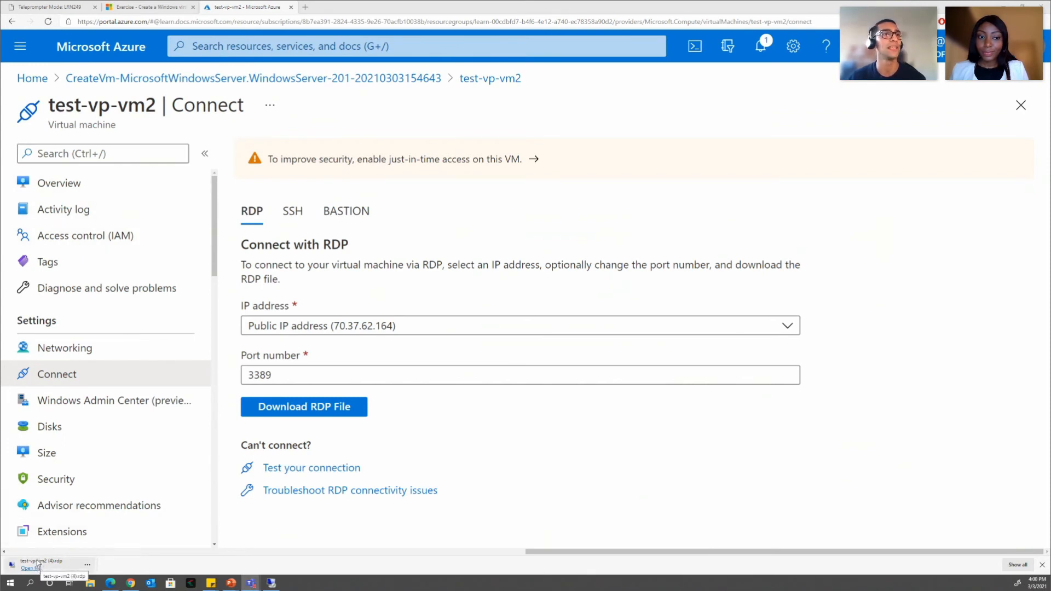
click(36, 567)
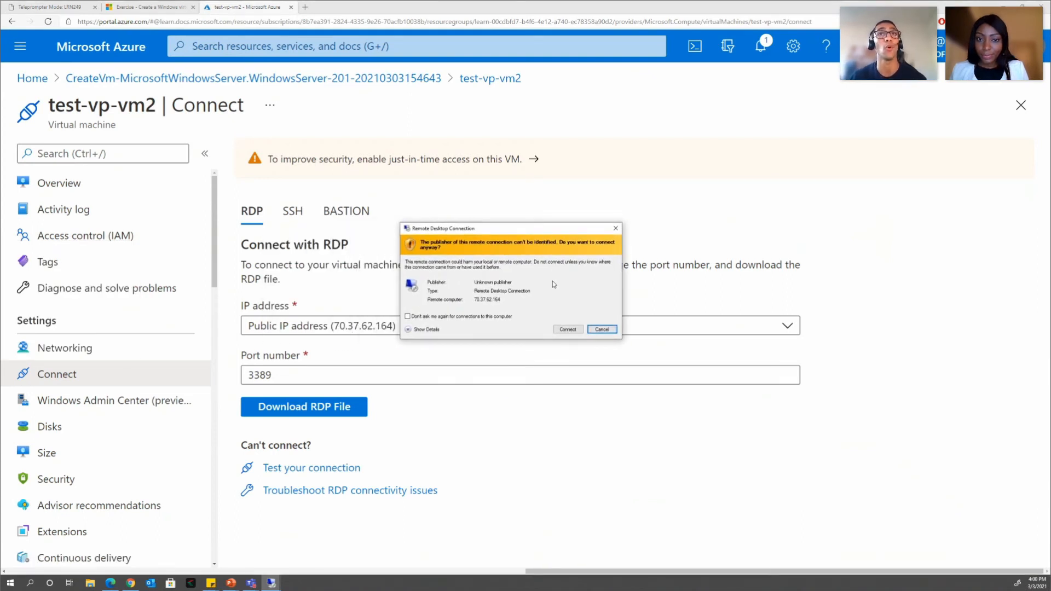
click(568, 330)
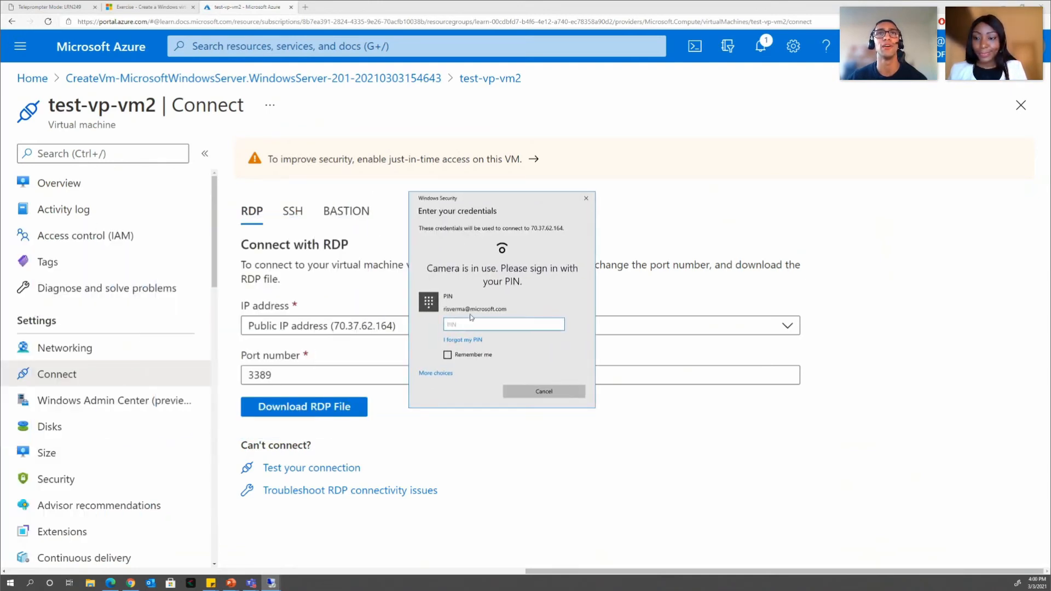
- Choose a different account and enter the admin username and password for 70.37.62.164
click(436, 374)
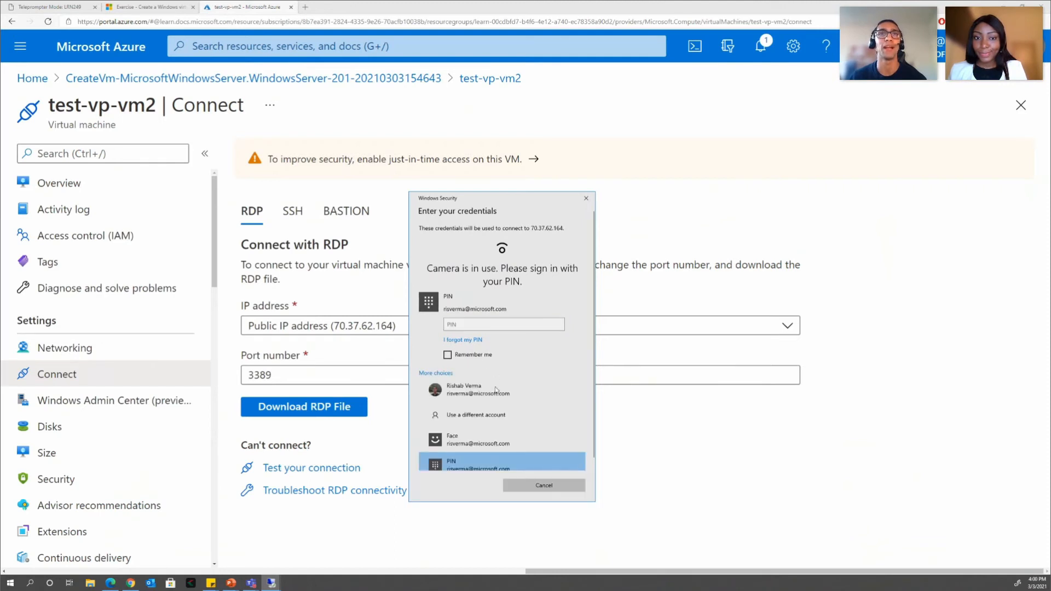
scroll(498, 384, down, 1)
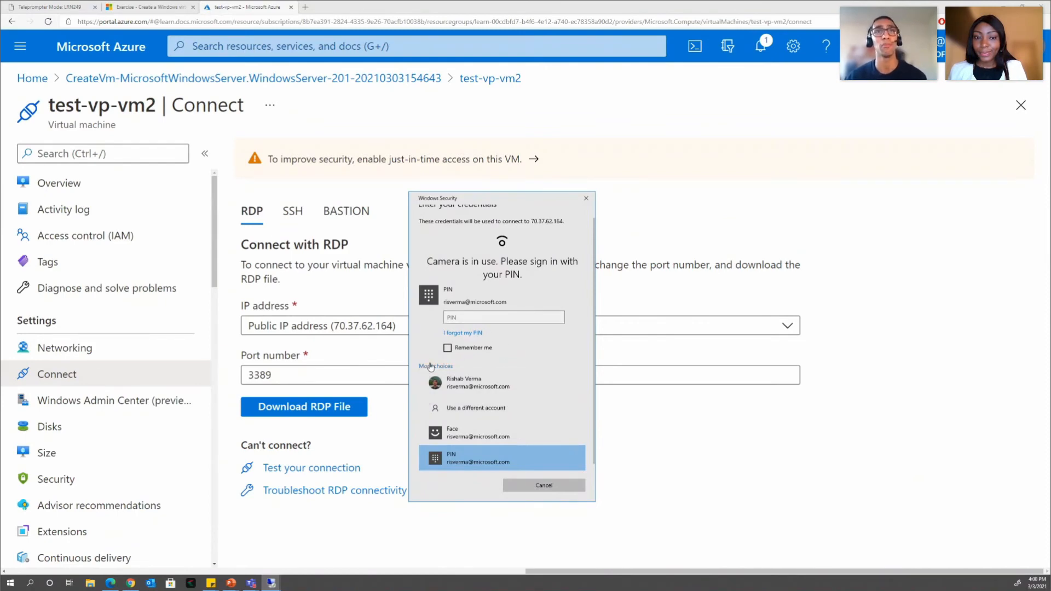
click(468, 417)
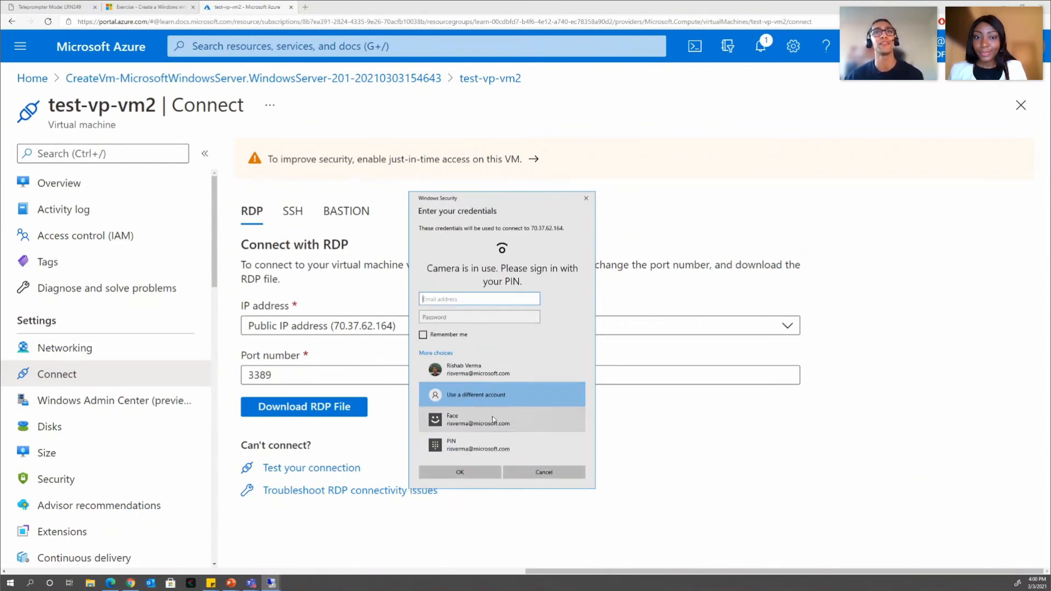
click(470, 301)
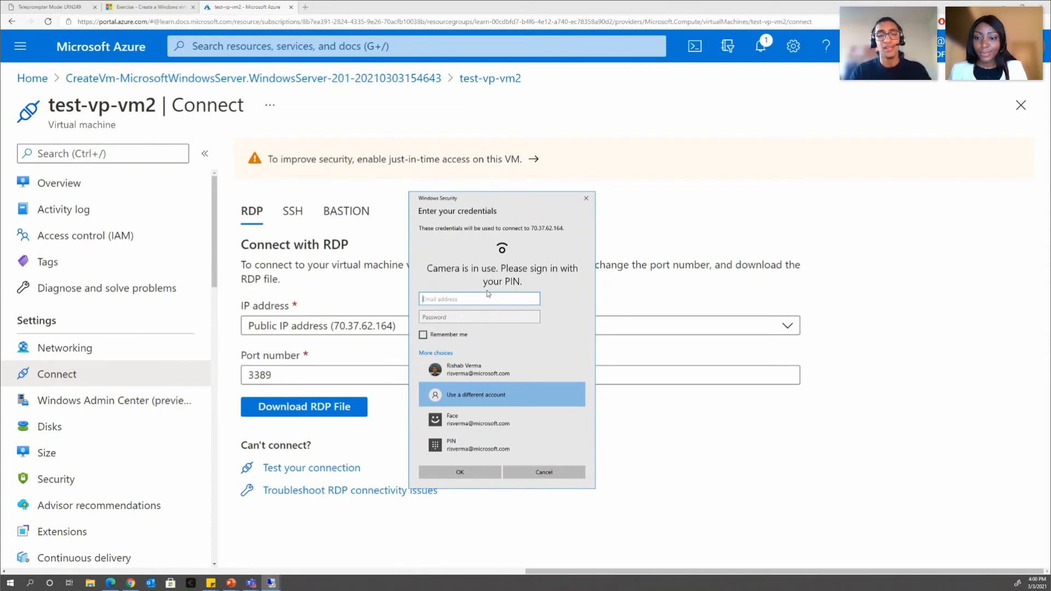
text(Ris)
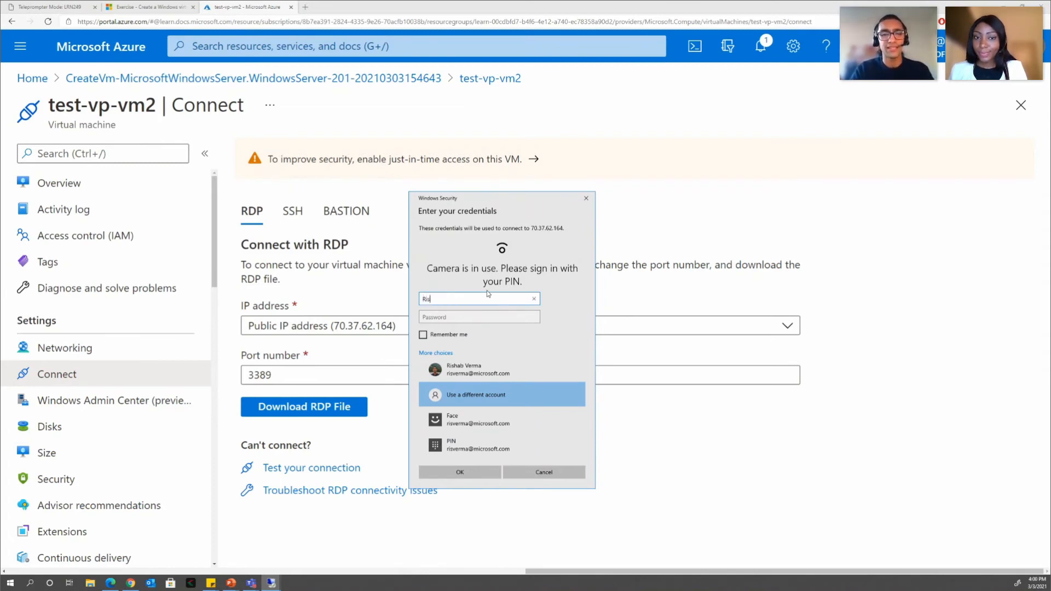
text(habVerma)
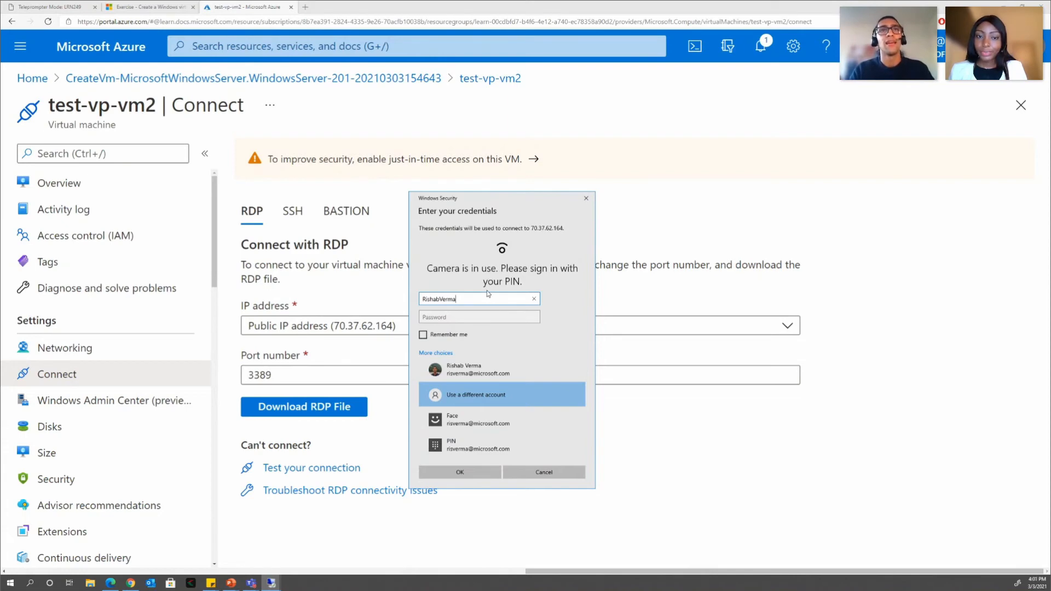
key(Tab)
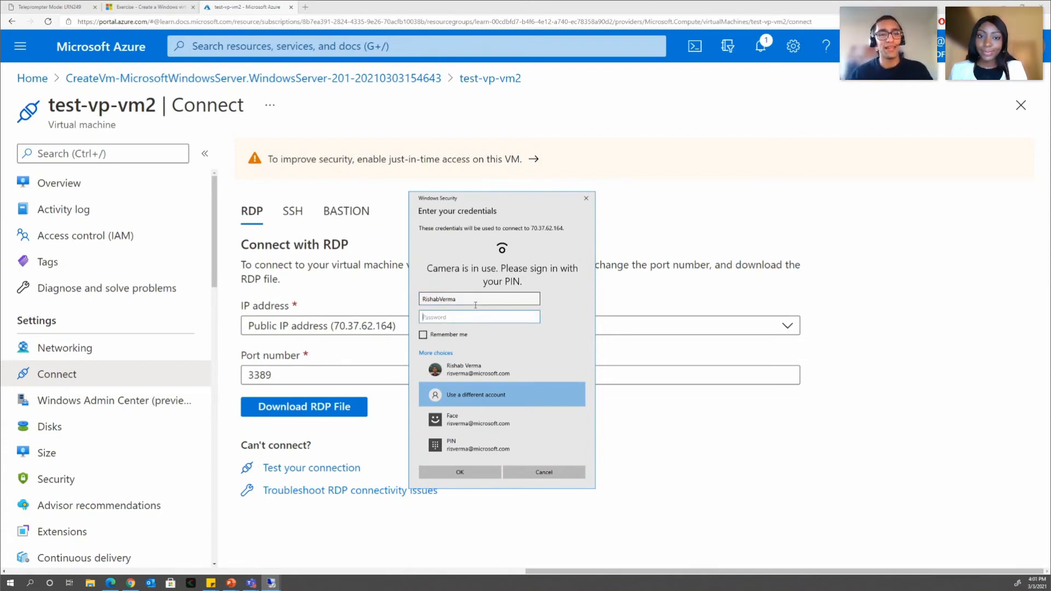
text(•)
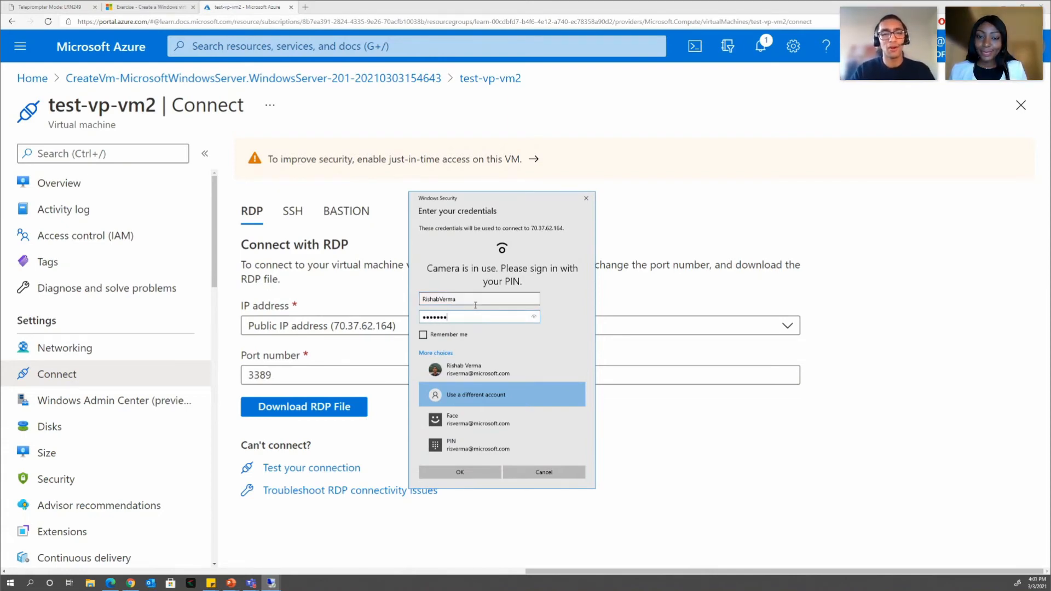
text(••••••••••••••)
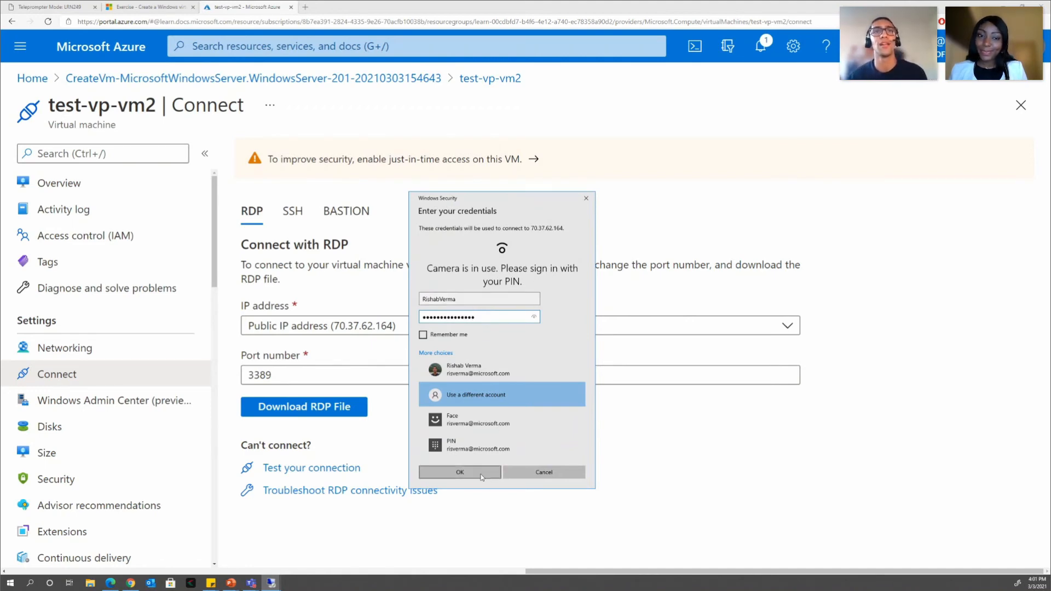
- Sign in, accept the certificate warning, and maximize the remote session showing Server Manager
click(481, 474)
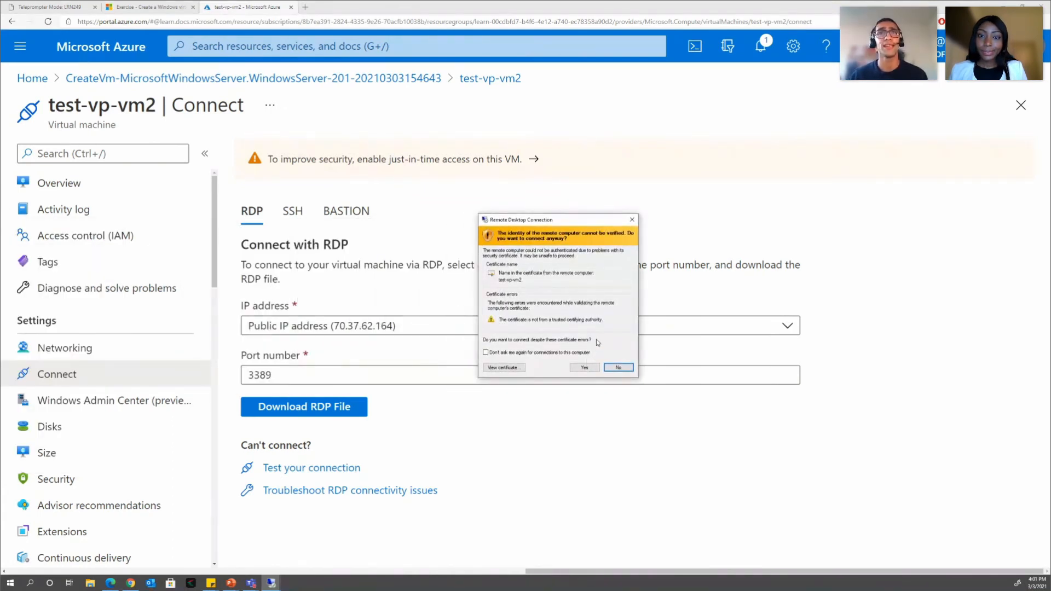
click(584, 368)
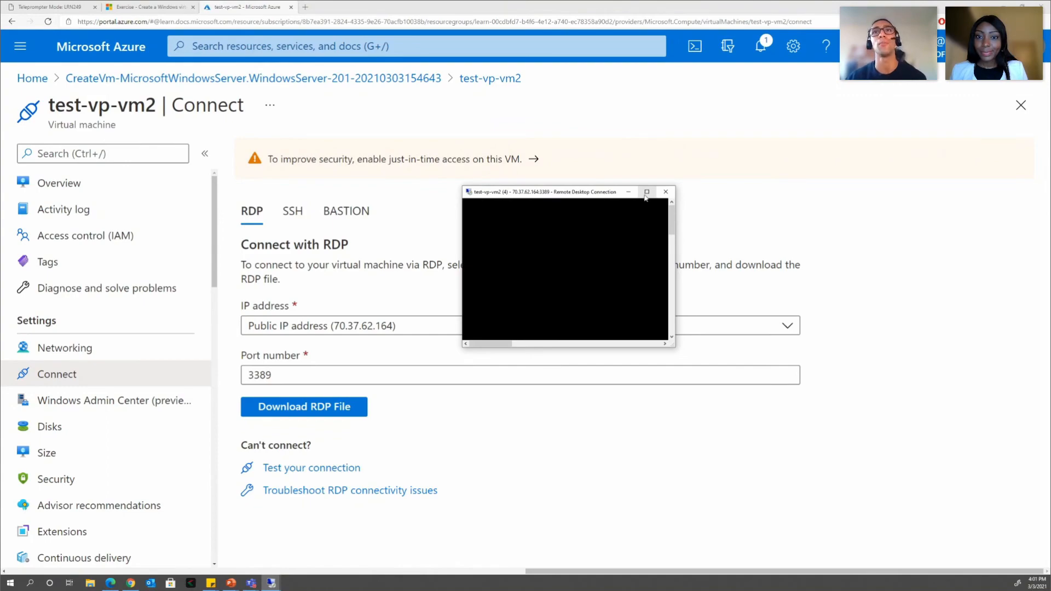
click(646, 193)
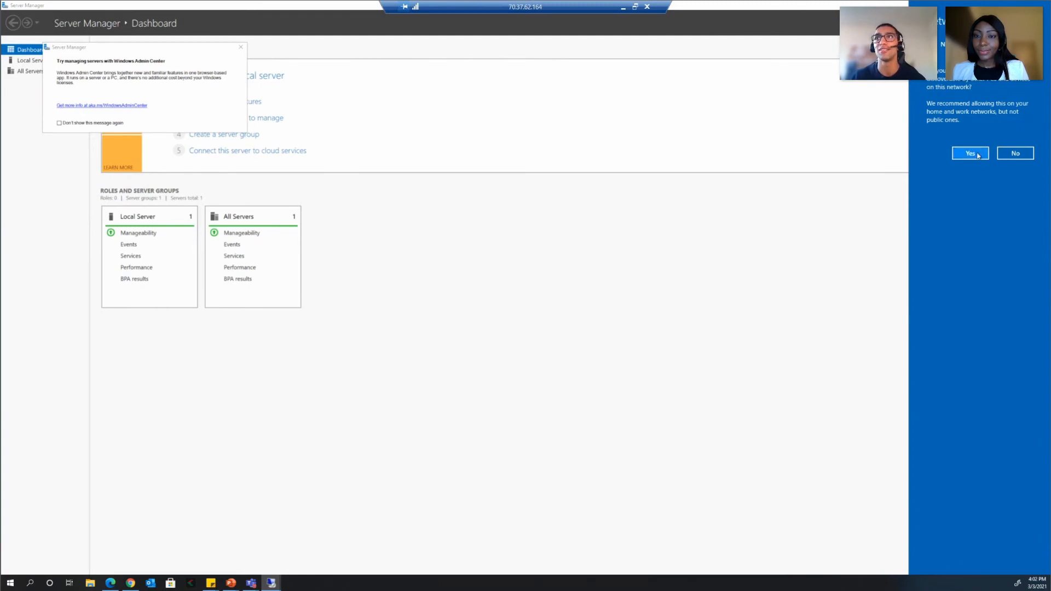
- Allow the server to be discoverable on the network and close Server Manager
click(749, 131)
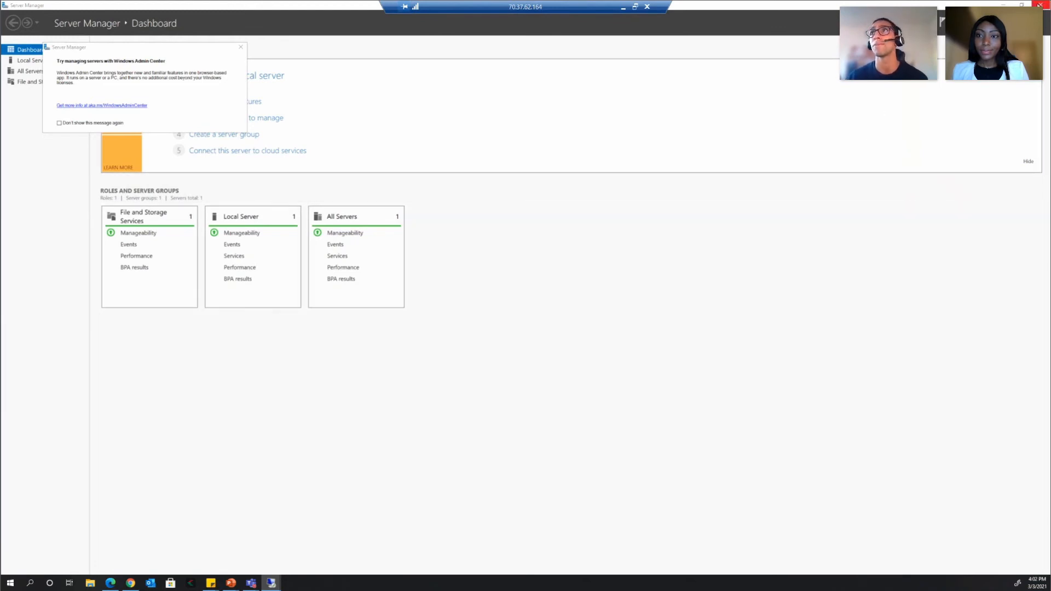
click(1040, 5)
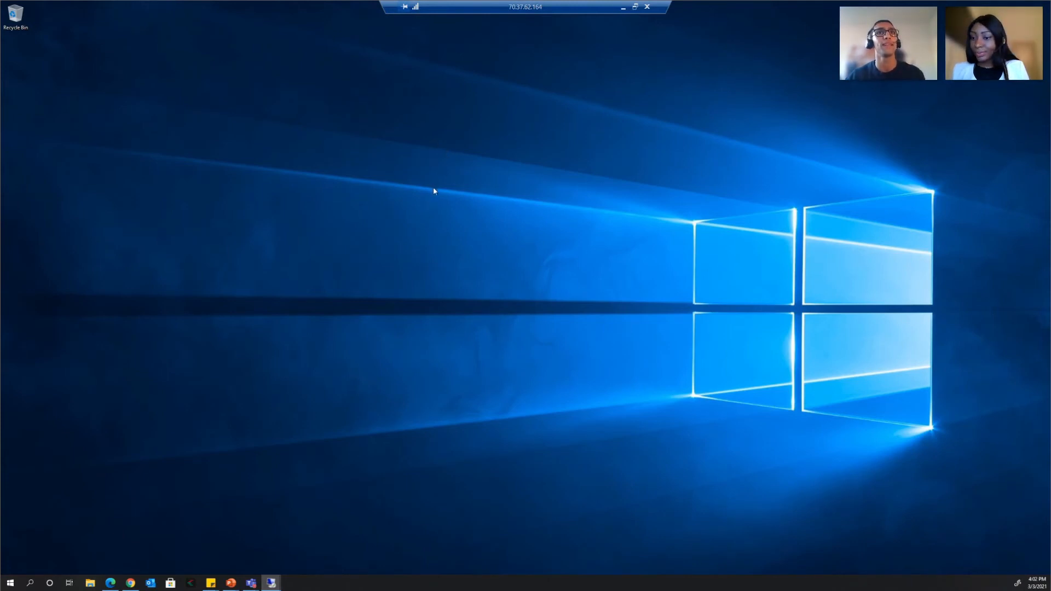
- Open File Explorer on the server and view This PC with drives C:, D: and E:
key(super+e)
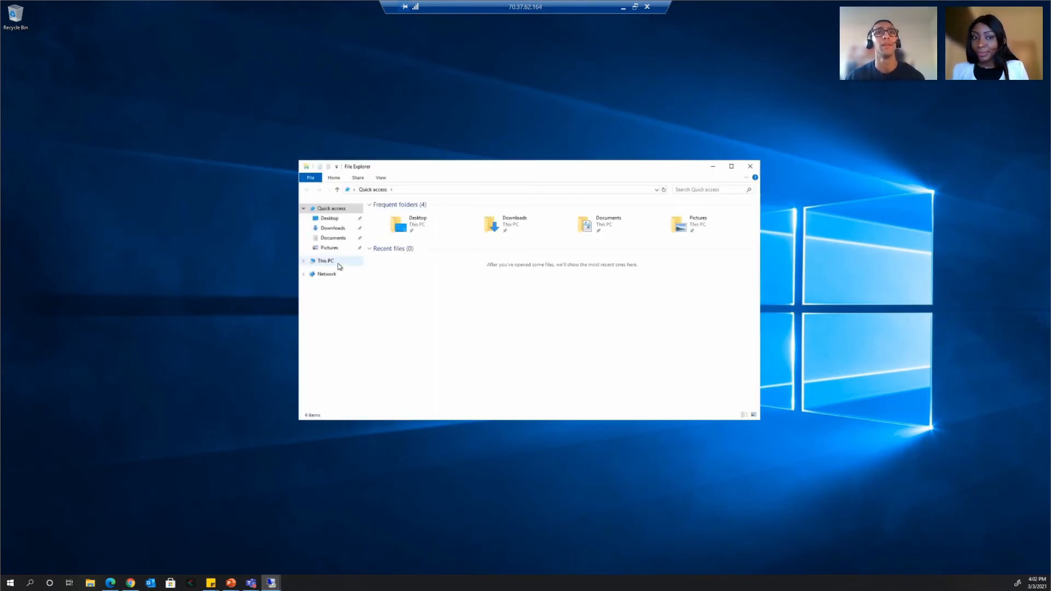
click(337, 263)
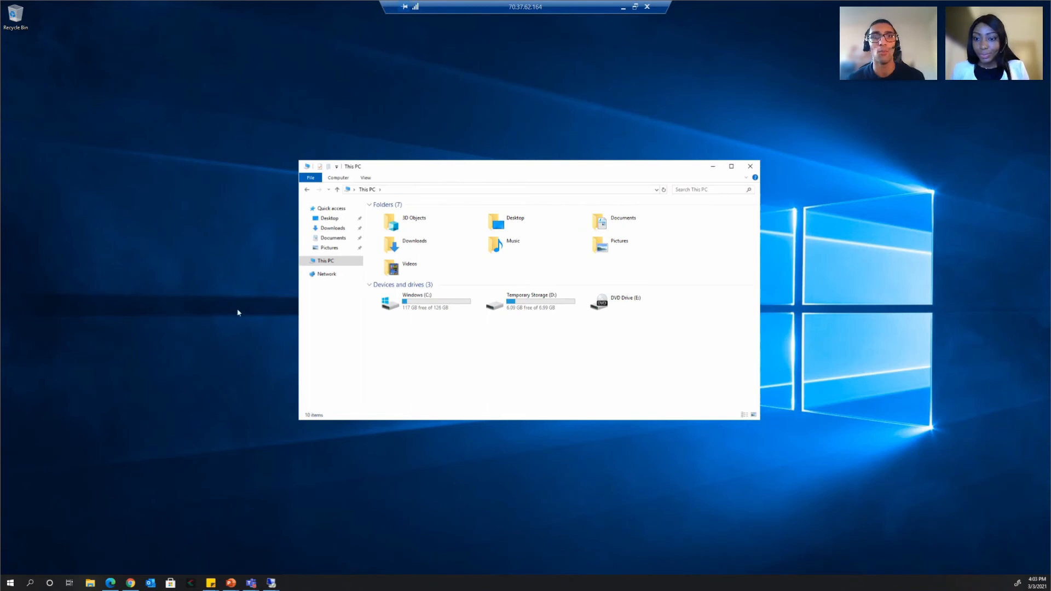
click(117, 495)
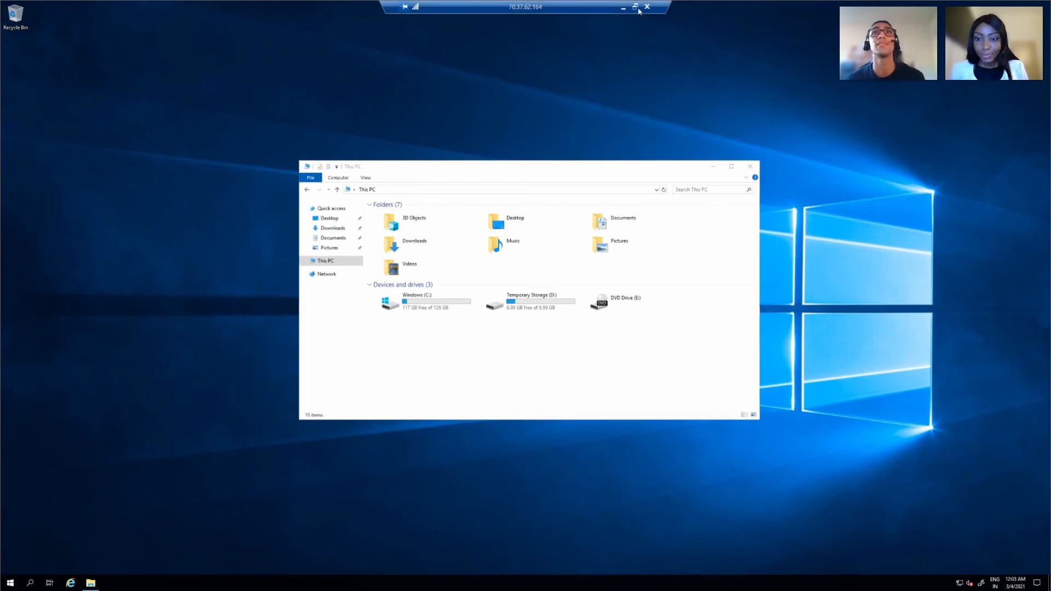
- Search the server's apps for 'compu' to find Computer Management
click(635, 7)
click(655, 187)
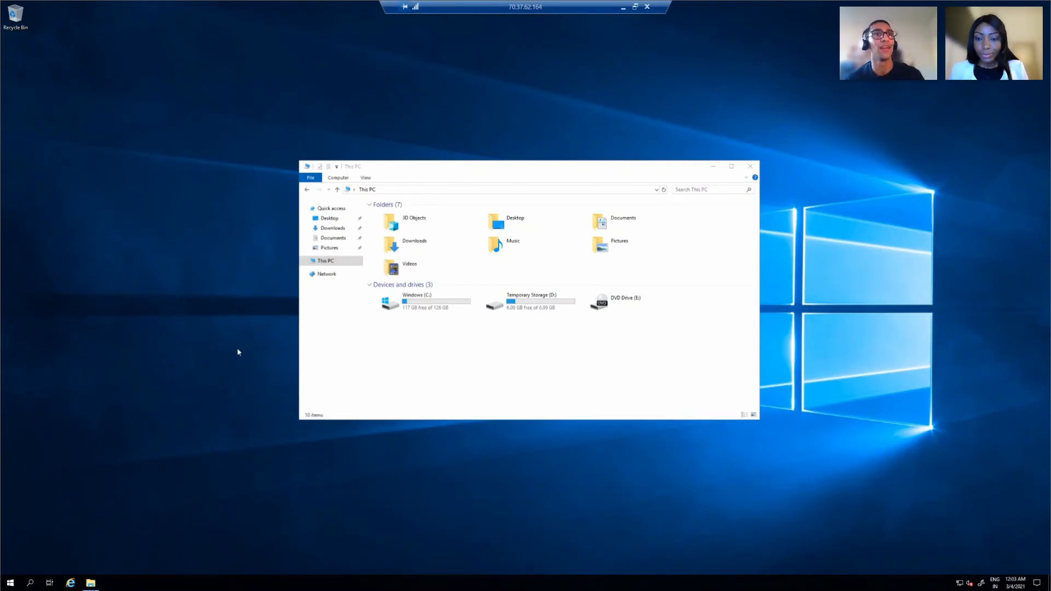
key(super)
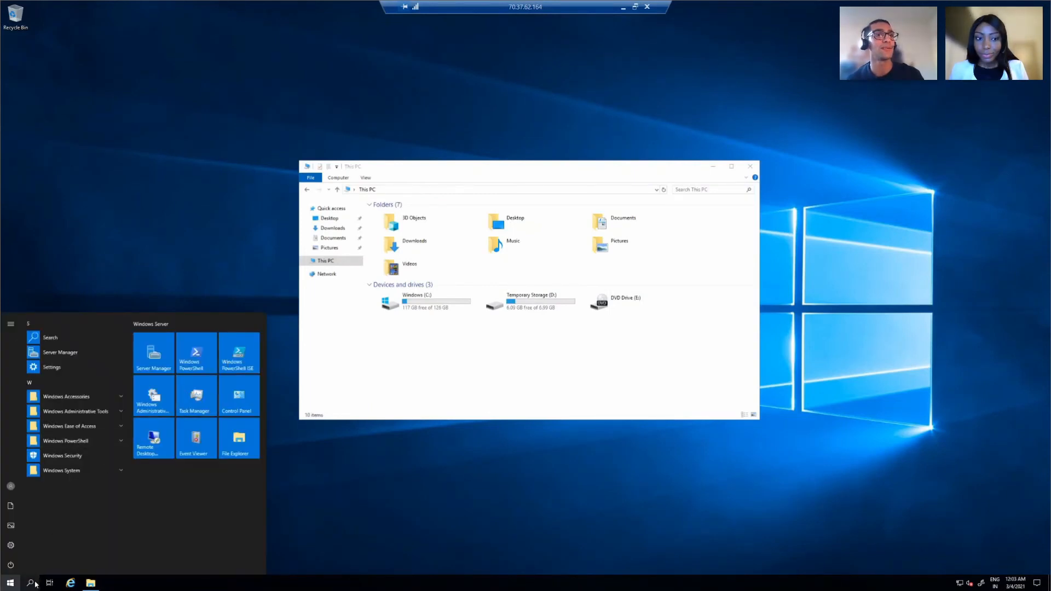
click(35, 584)
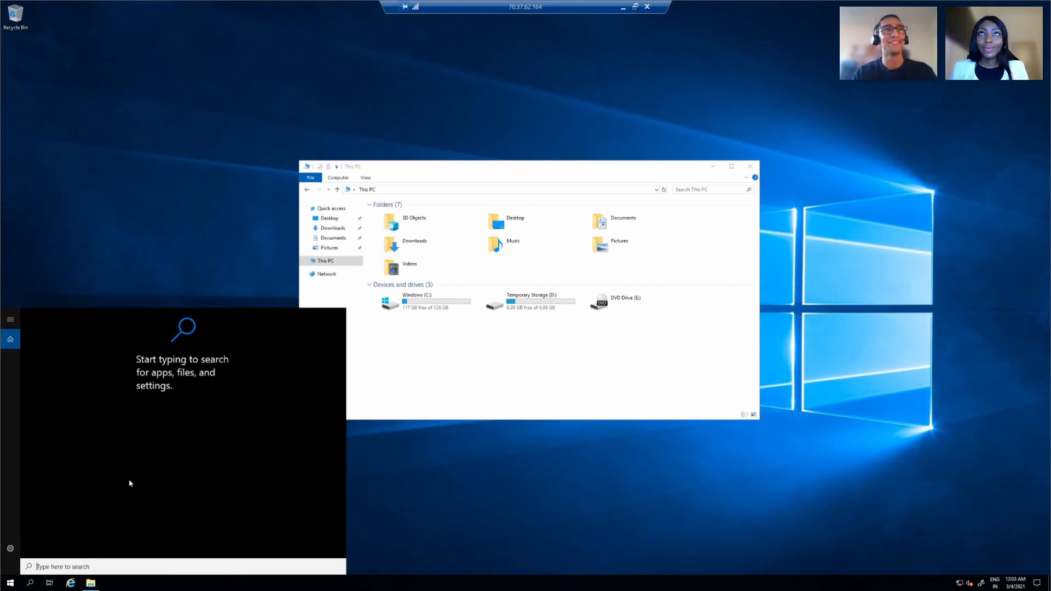
text(c)
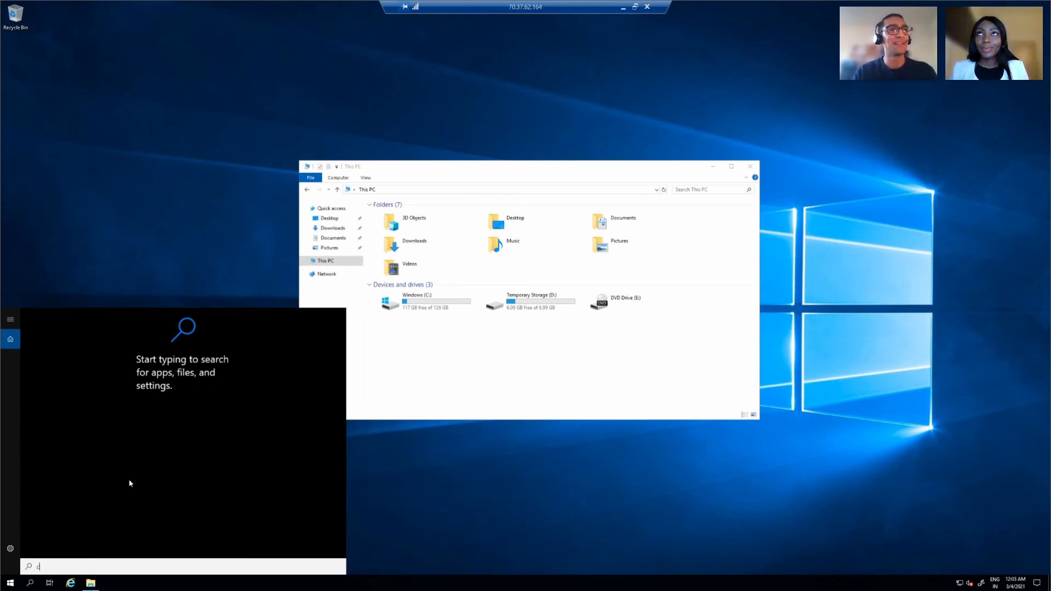
text(omputer)
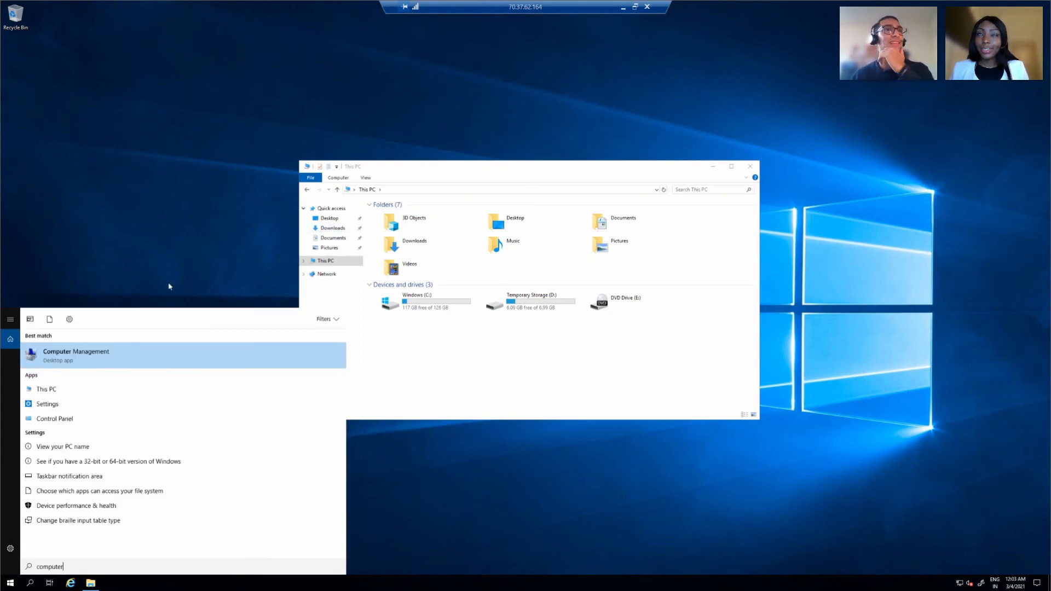
- Launch Computer Management, resize and move its window, and open Disk Management showing Disk 2
click(115, 359)
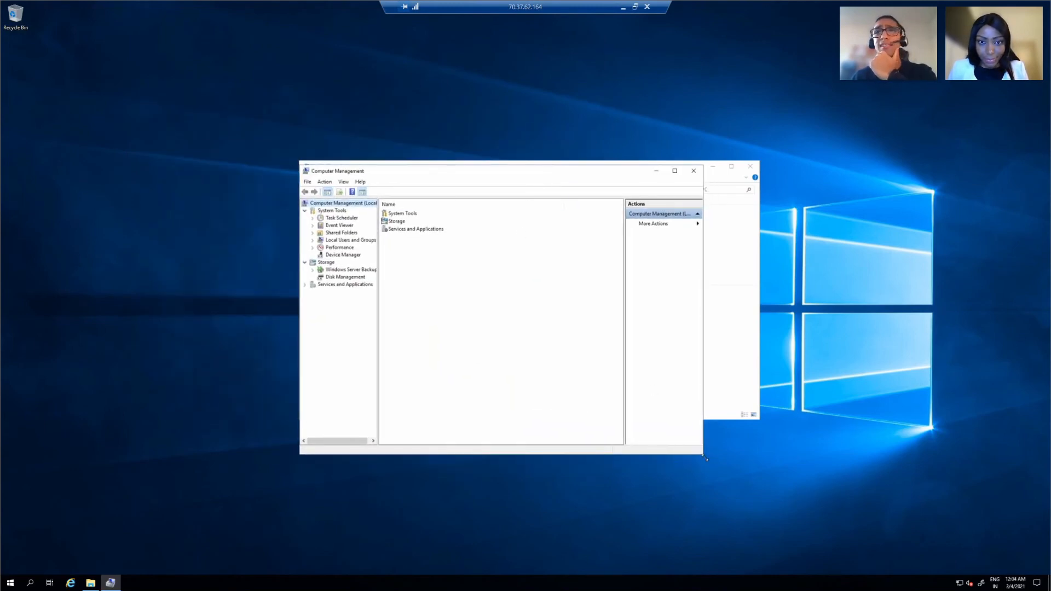
drag(709, 462, 865, 526)
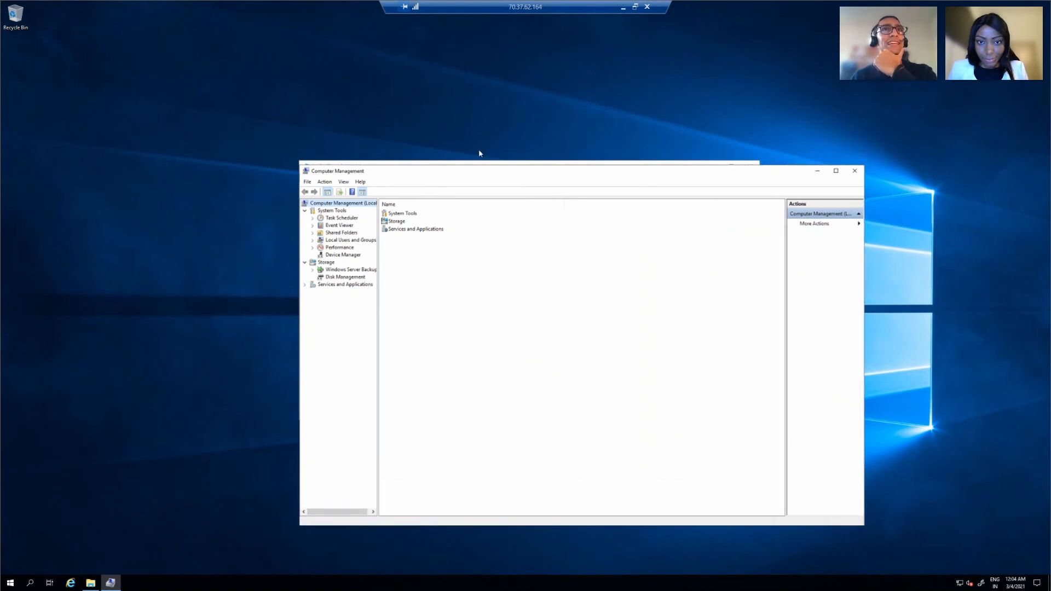
drag(474, 173, 441, 155)
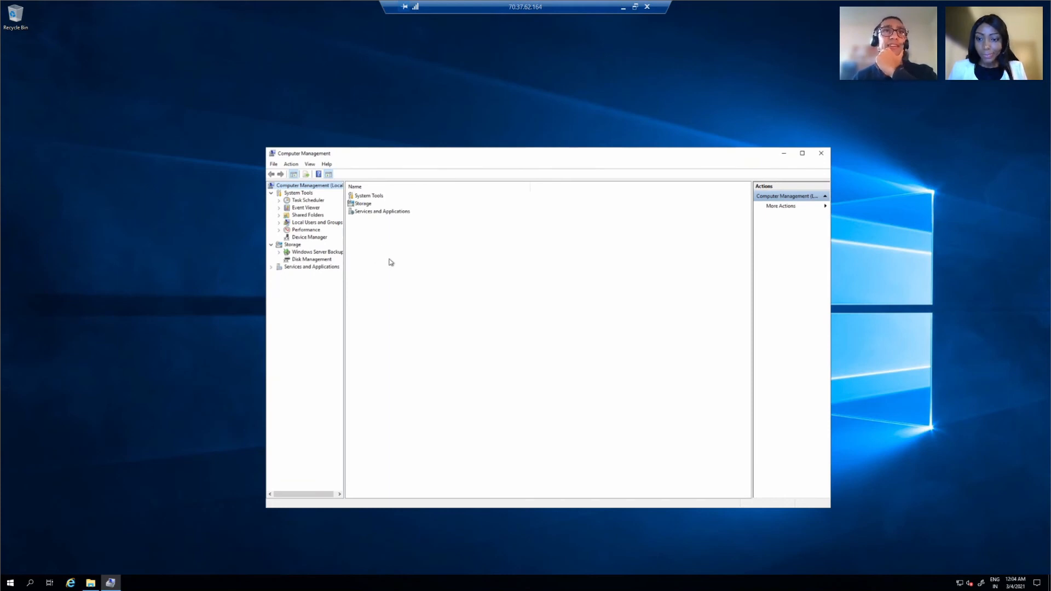
click(307, 260)
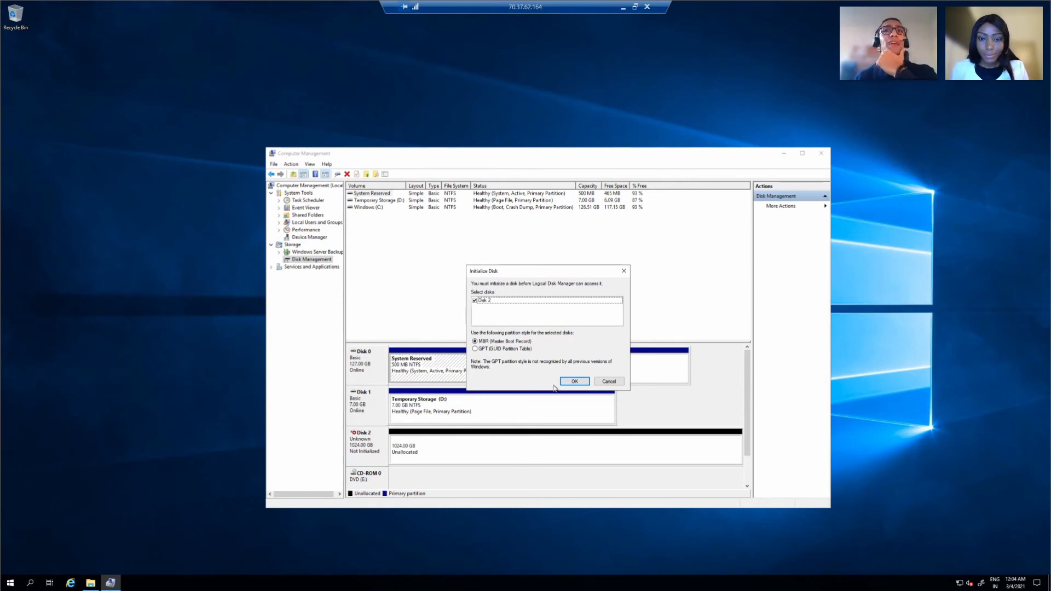
- Initialize the 1024 GB Disk 2 with the MBR partition style
click(582, 381)
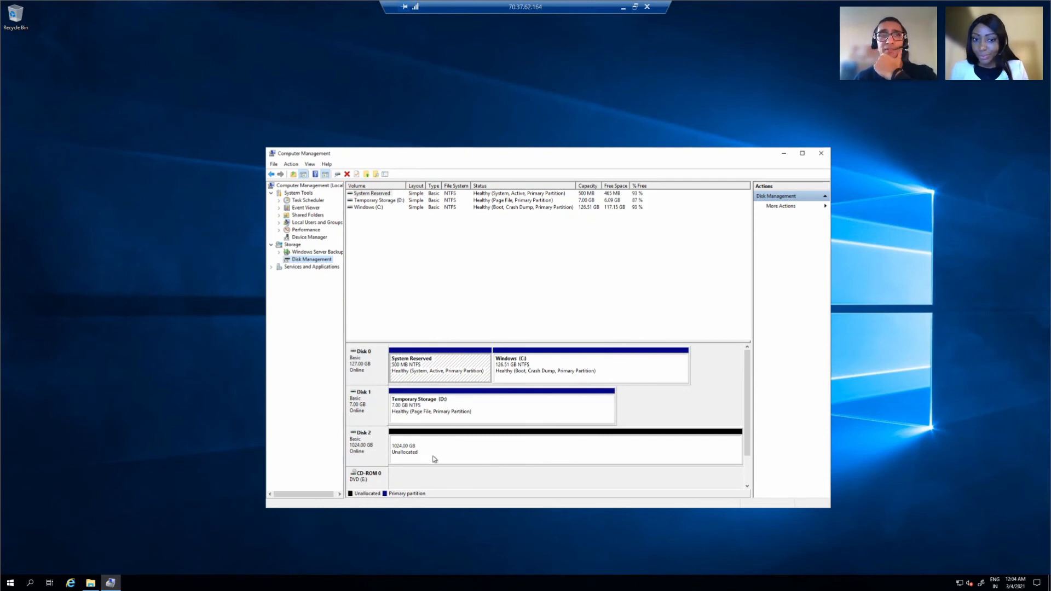
- Create a full-size NTFS simple volume 'New Volume' on Disk 2 with drive letter F:
right_click(470, 444)
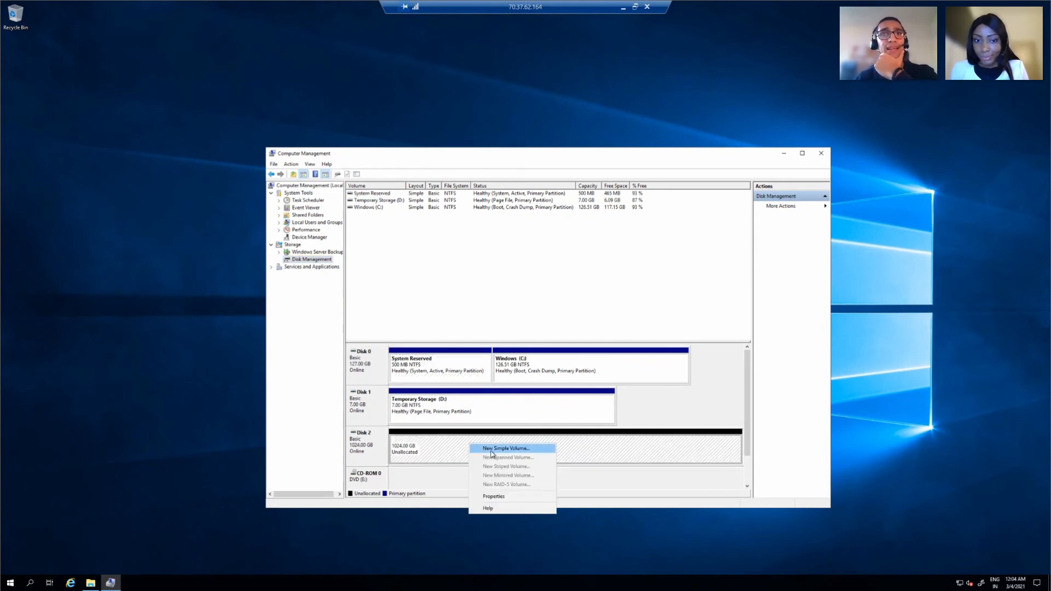
click(492, 449)
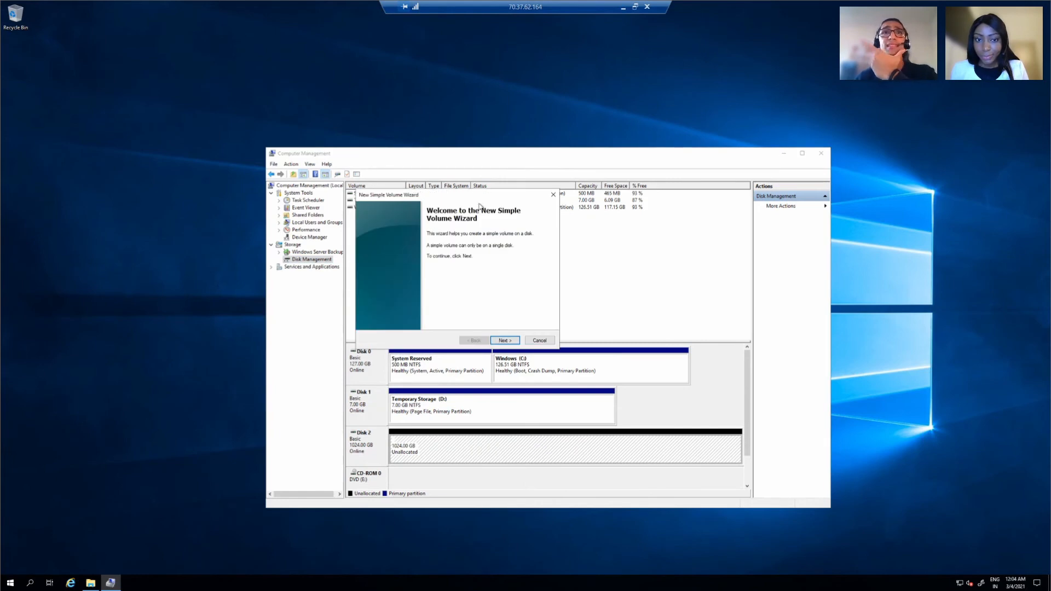
click(499, 342)
click(502, 342)
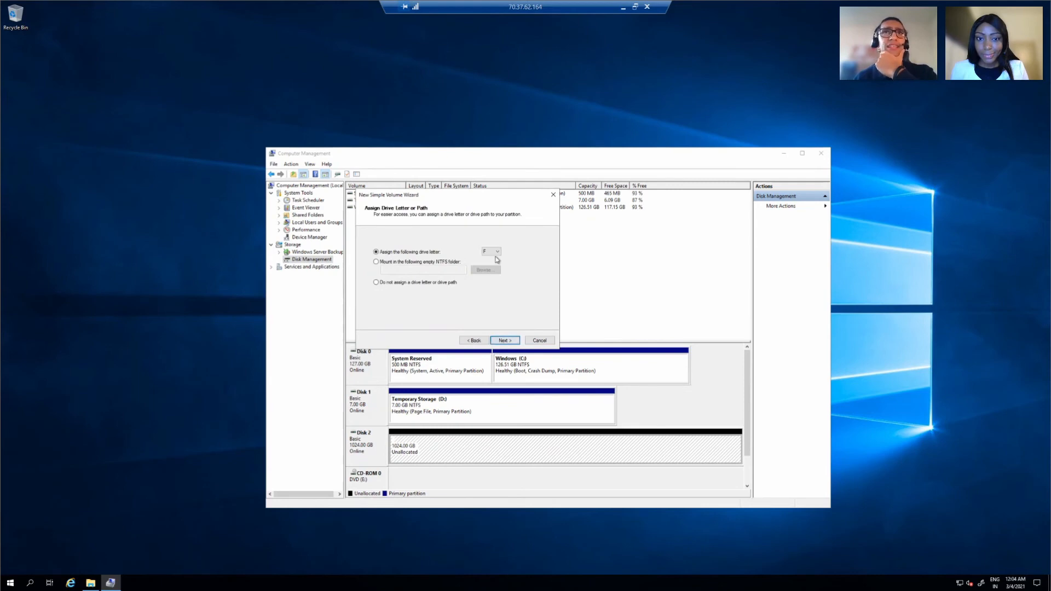
click(507, 342)
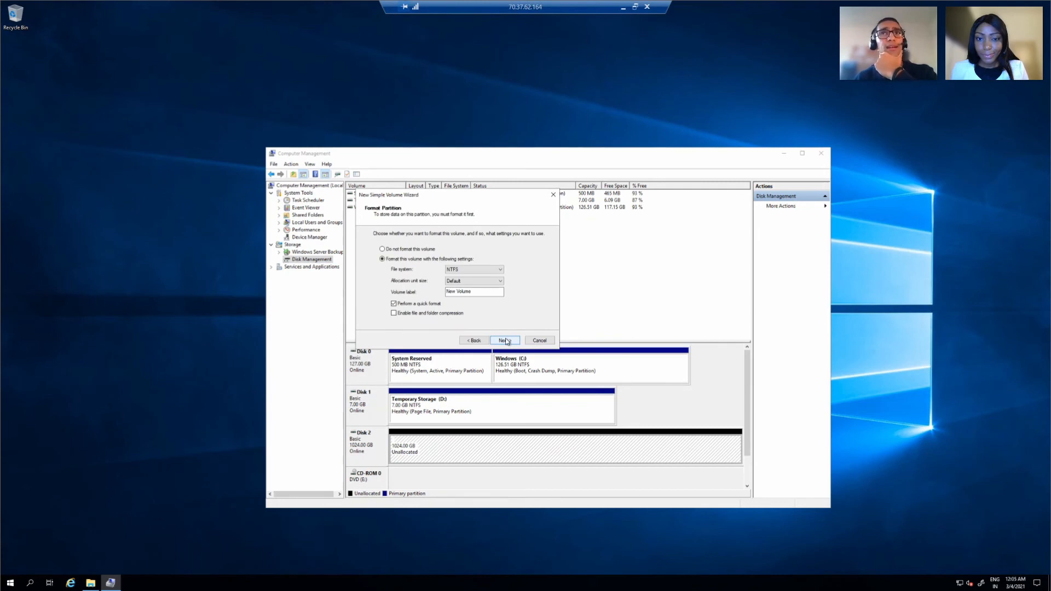
click(509, 342)
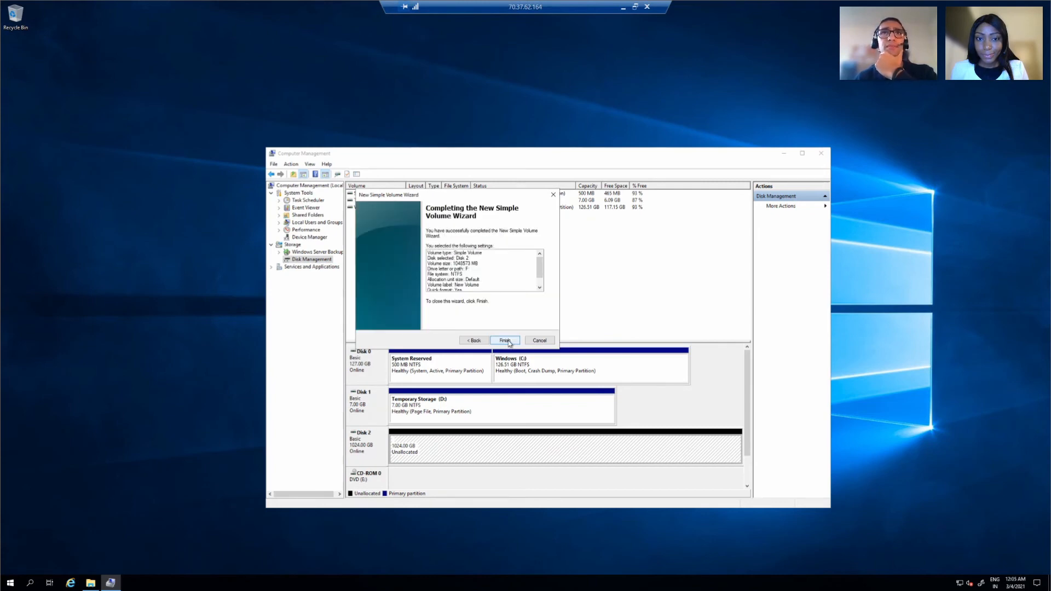
click(506, 340)
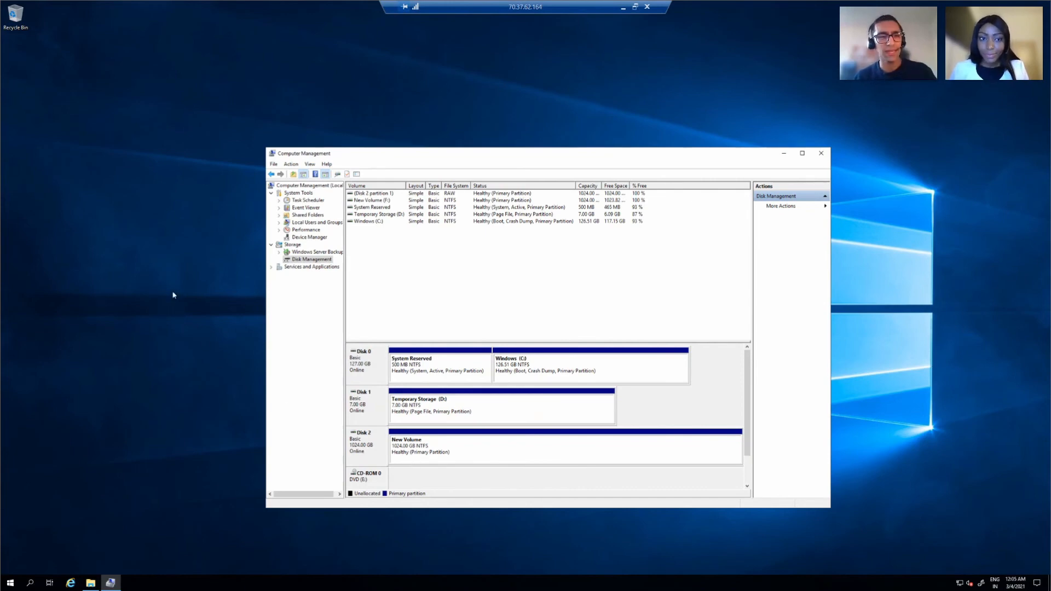
- Confirm New Volume (F:) appears under This PC, then close File Explorer and Computer Management
key(super+e)
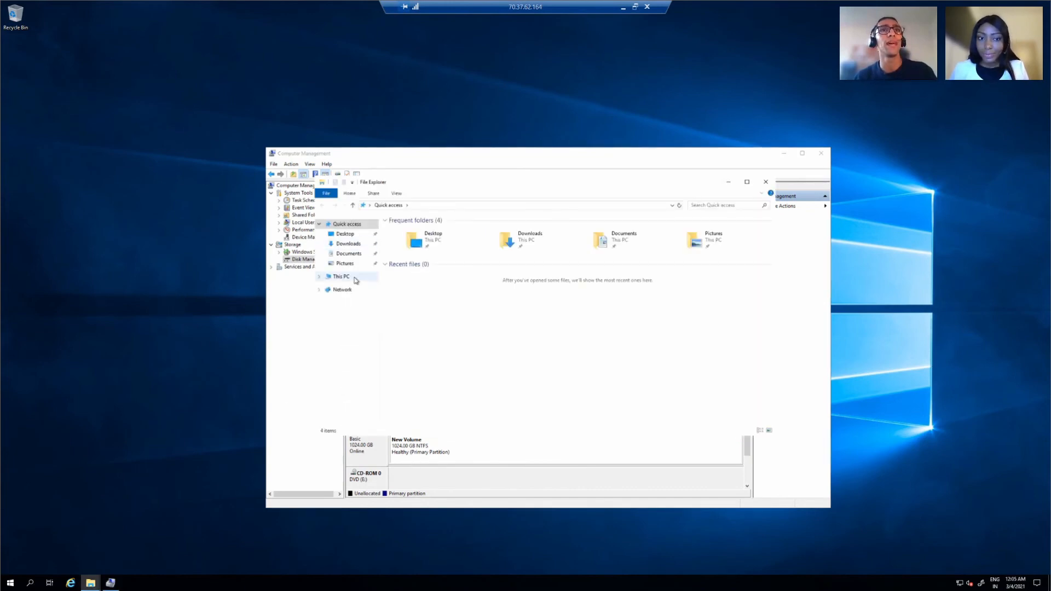
click(356, 279)
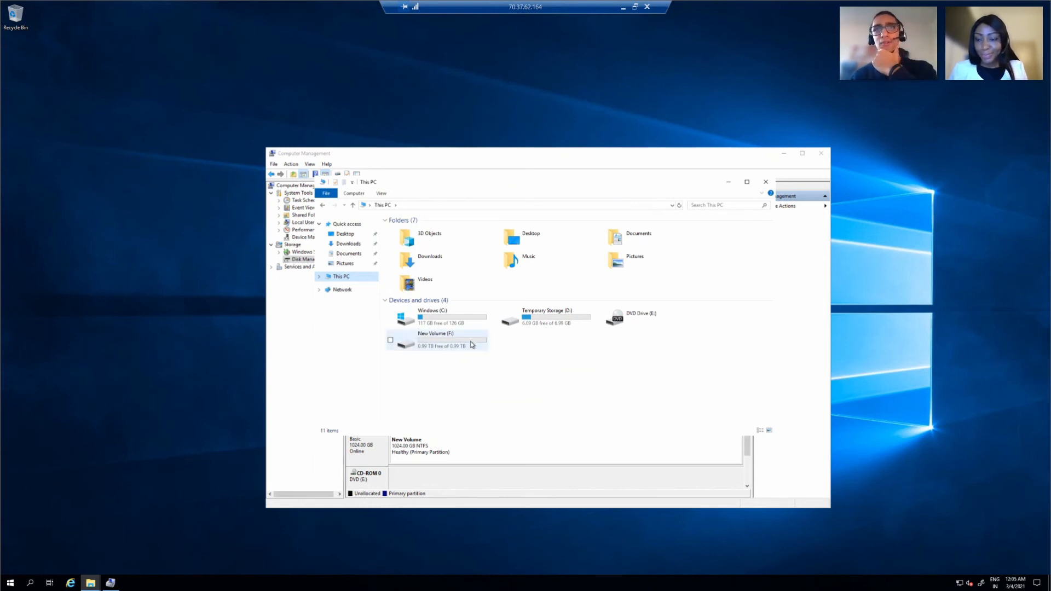
click(766, 183)
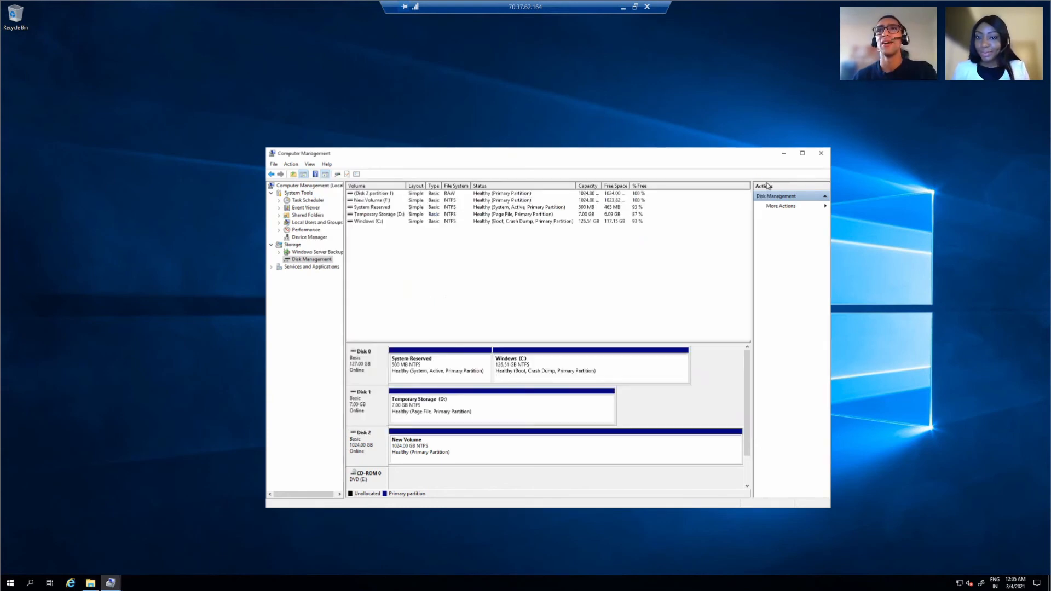
click(822, 157)
click(754, 166)
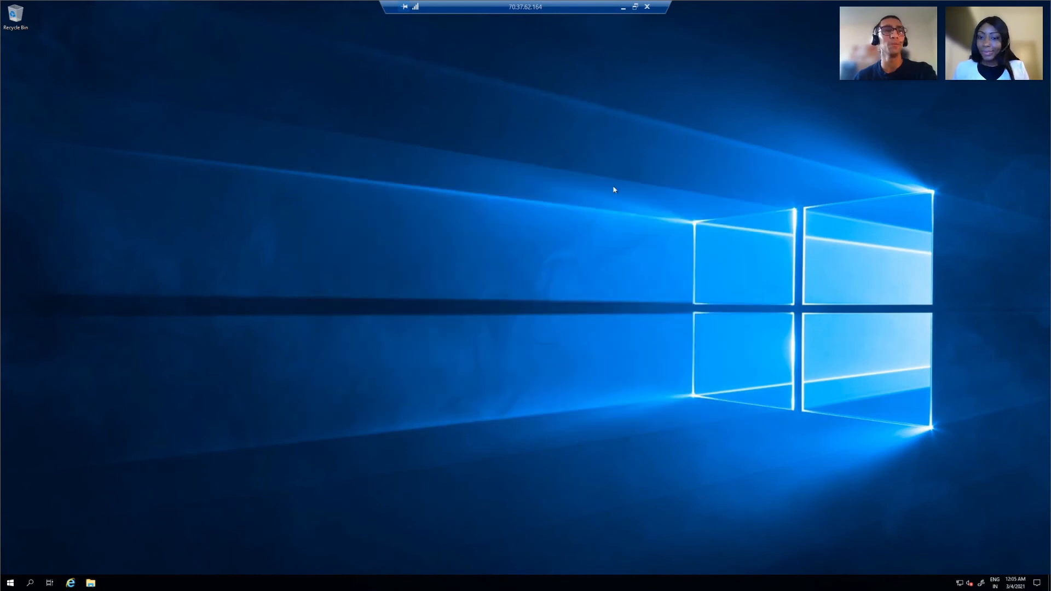
- Shut down the Windows Server VM, confirm with Continue, and return to the test-vp-vm2 Connect page in Azure
click(10, 583)
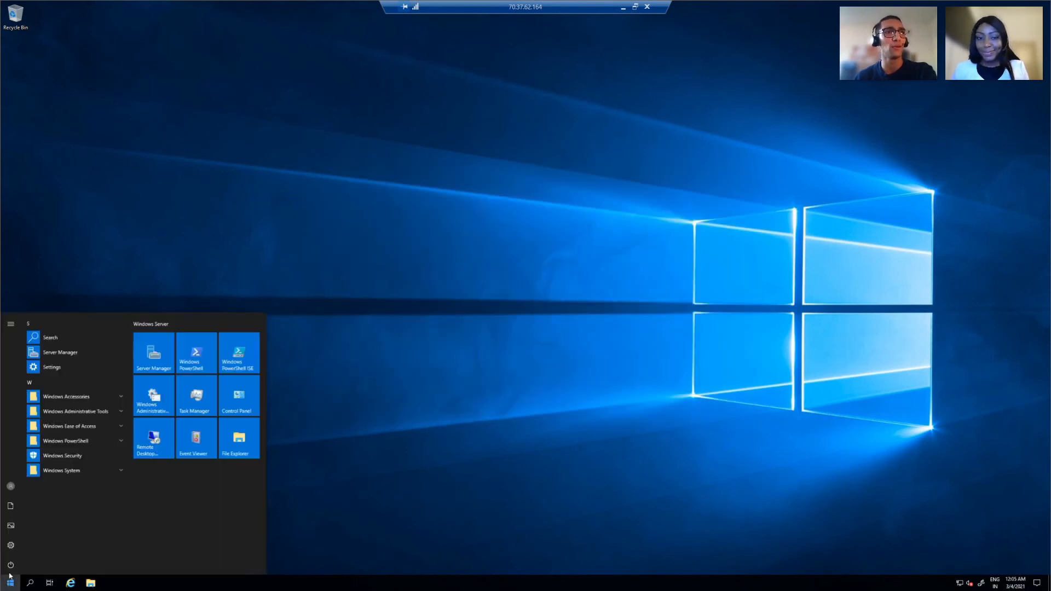
click(10, 564)
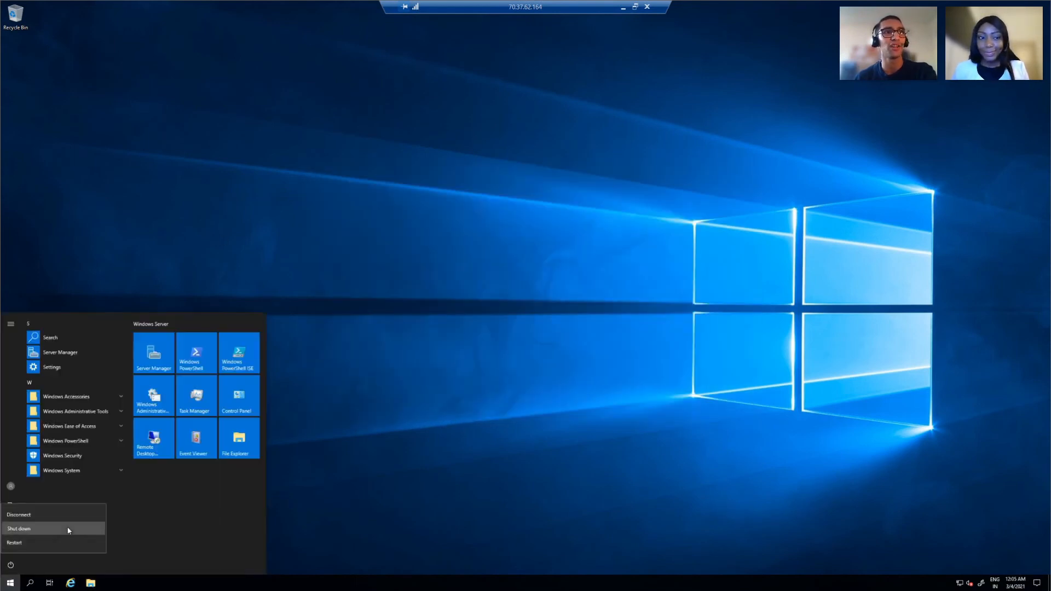
click(65, 529)
click(121, 542)
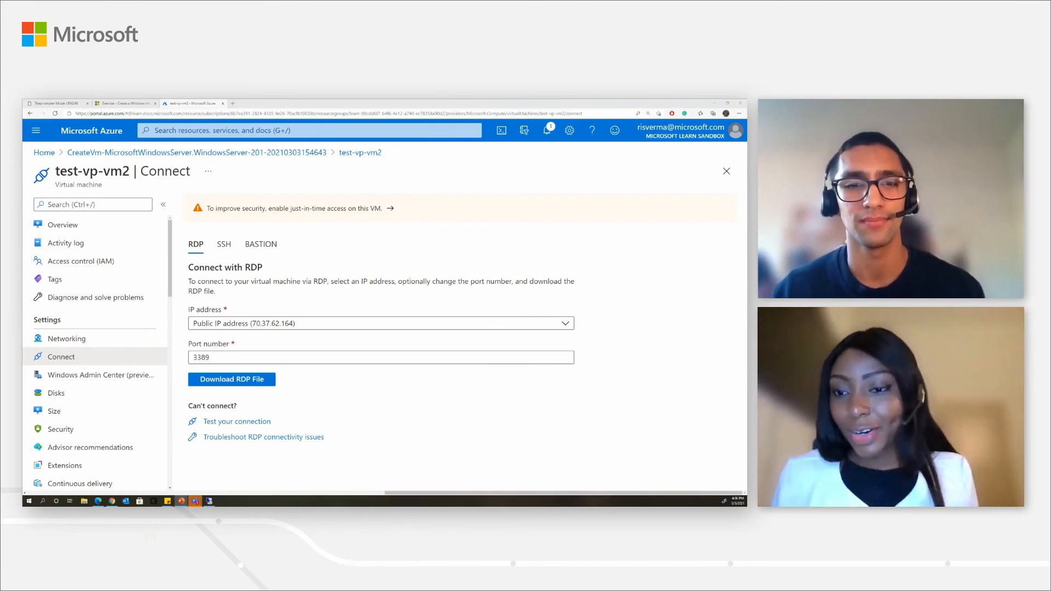
click(232, 380)
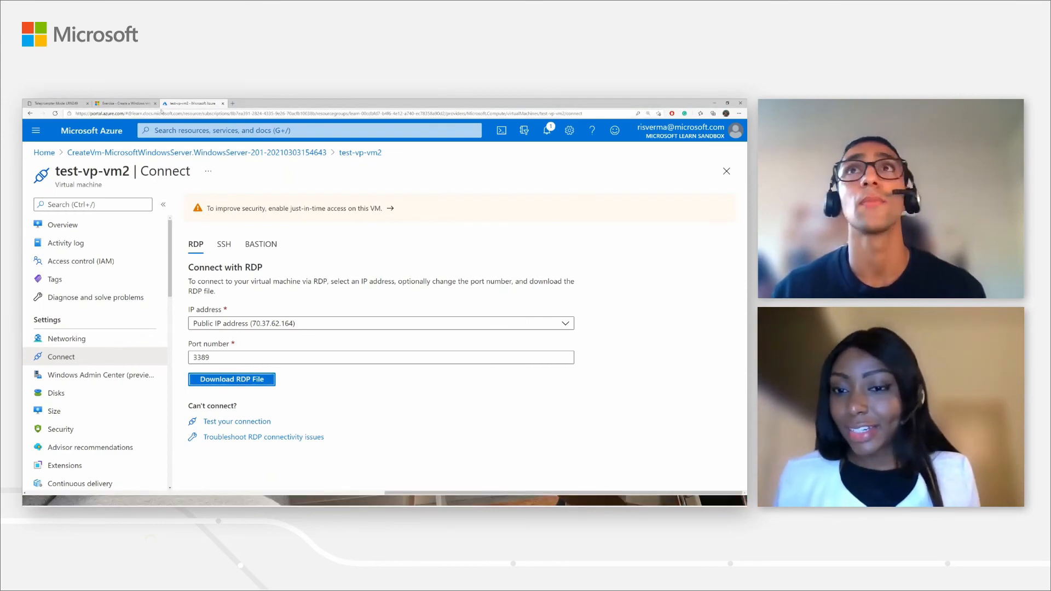